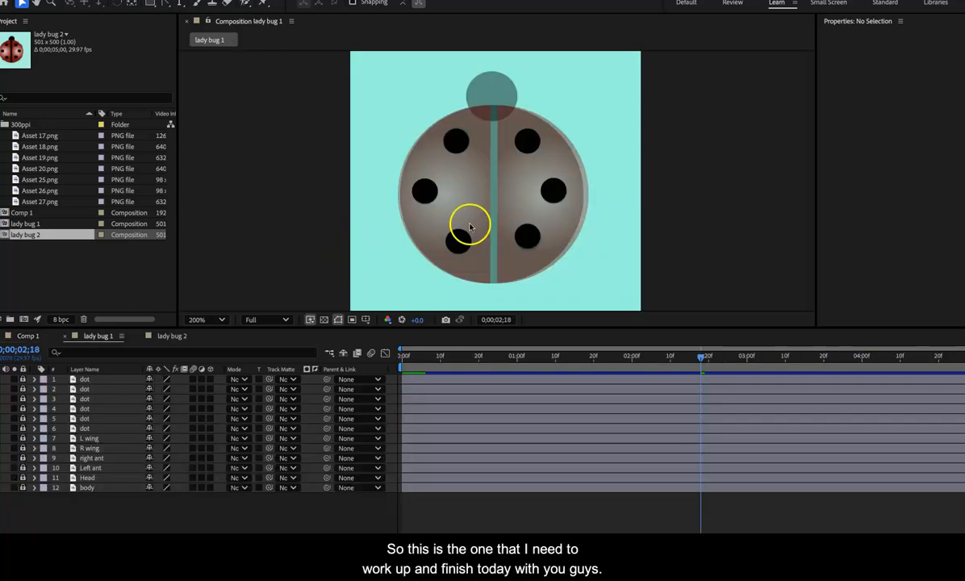
# Step: Unlock the R wing layer in the lady bug 1 composition and set its horizontal position to 323
pyautogui.moveTo(714, 357); pyautogui.dragTo(686, 362)
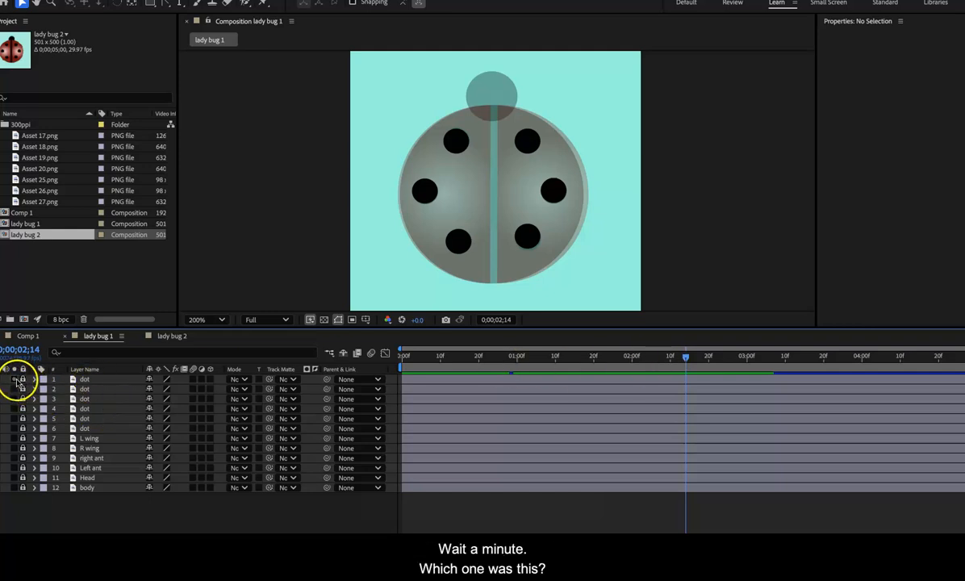
pyautogui.moveTo(687, 359)
pyautogui.mouseDown()
pyautogui.moveTo(595, 364)
pyautogui.moveTo(452, 390)
pyautogui.moveTo(660, 391)
pyautogui.moveTo(771, 386)
pyautogui.moveTo(541, 393)
pyautogui.moveTo(779, 377)
pyautogui.moveTo(707, 375)
pyautogui.moveTo(707, 360)
pyautogui.moveTo(650, 359)
pyautogui.moveTo(702, 358)
pyautogui.moveTo(680, 364)
pyautogui.mouseUp()
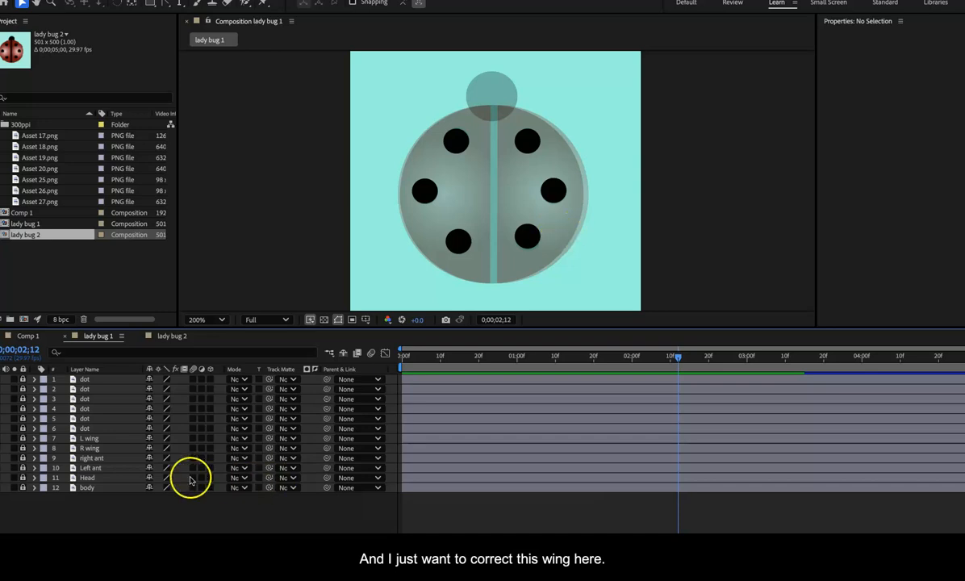
pyautogui.click(23, 448)
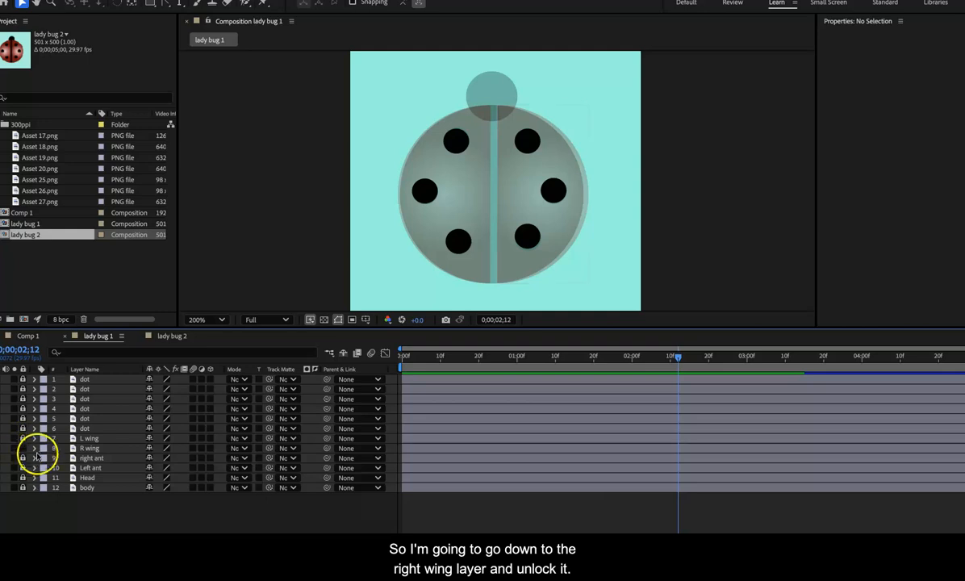
pyautogui.click(34, 448)
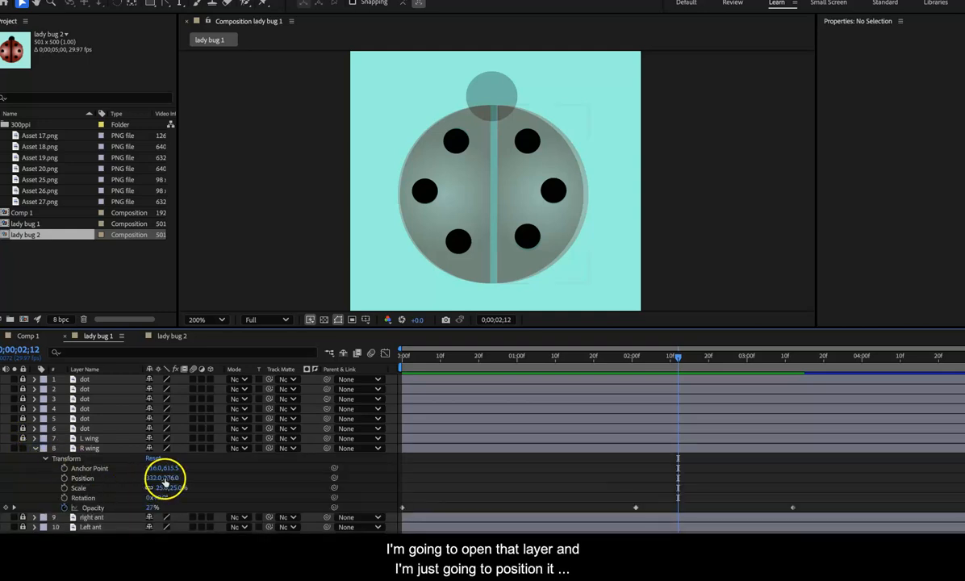
pyautogui.moveTo(152, 477); pyautogui.dragTo(150, 478)
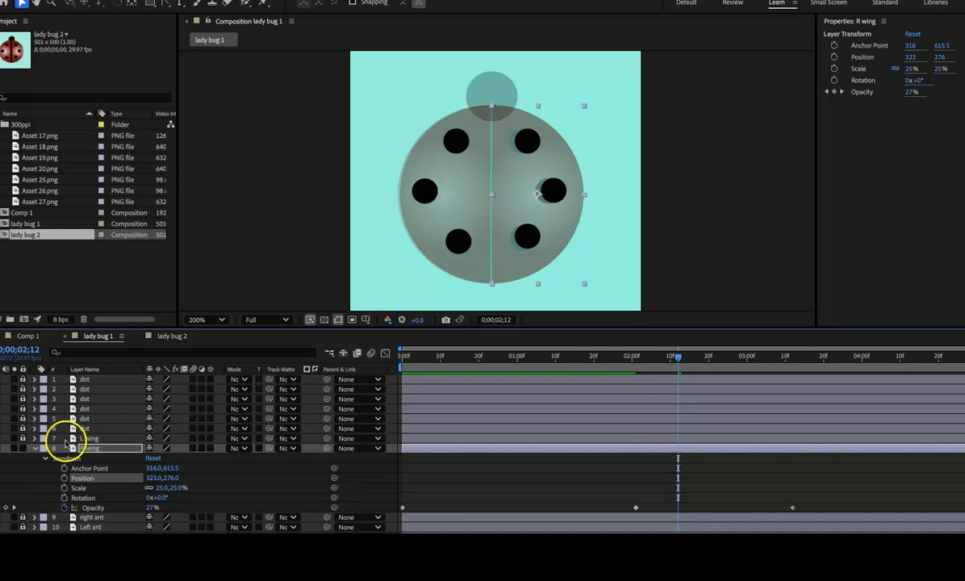
pyautogui.click(35, 448)
pyautogui.click(23, 458)
pyautogui.click(35, 459)
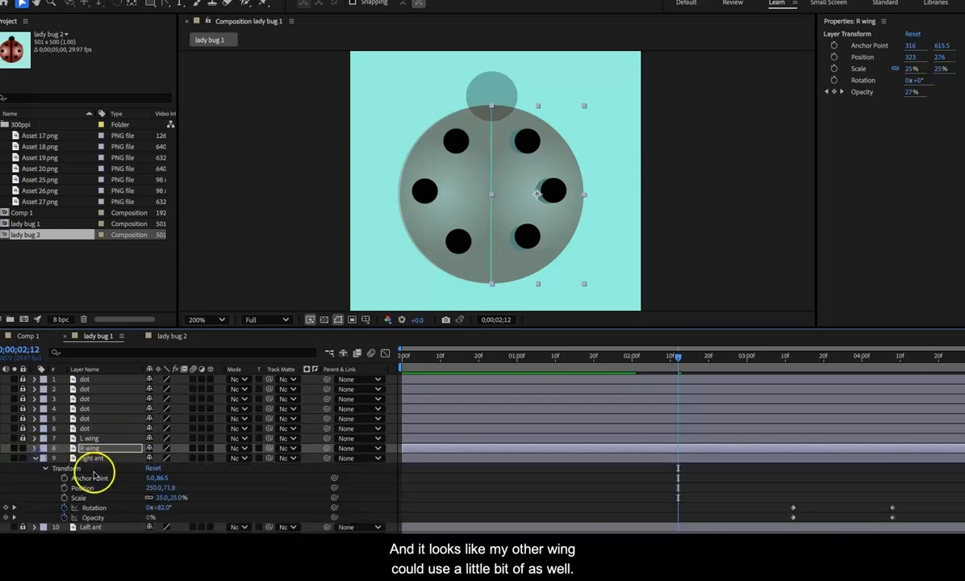
pyautogui.click(154, 489)
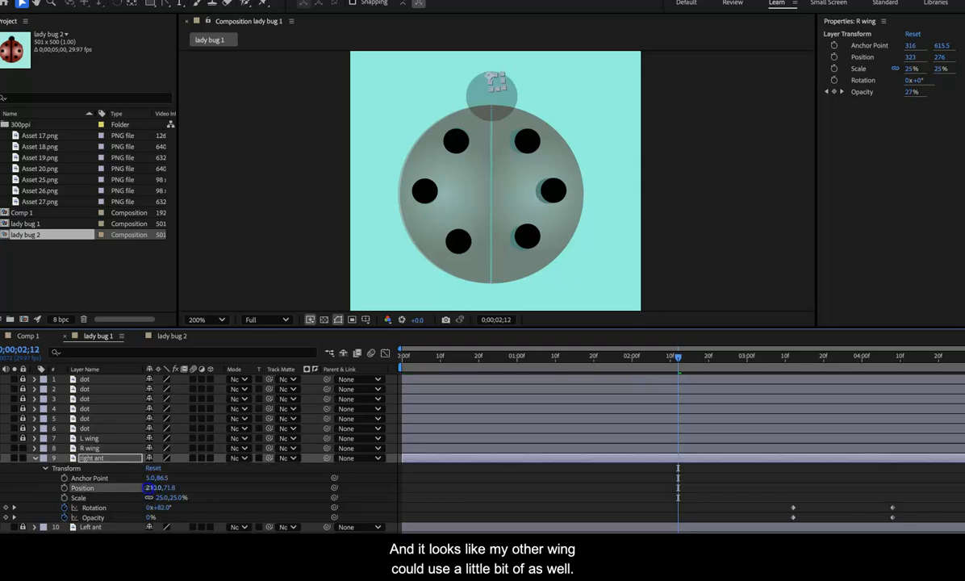
pyautogui.click(539, 193)
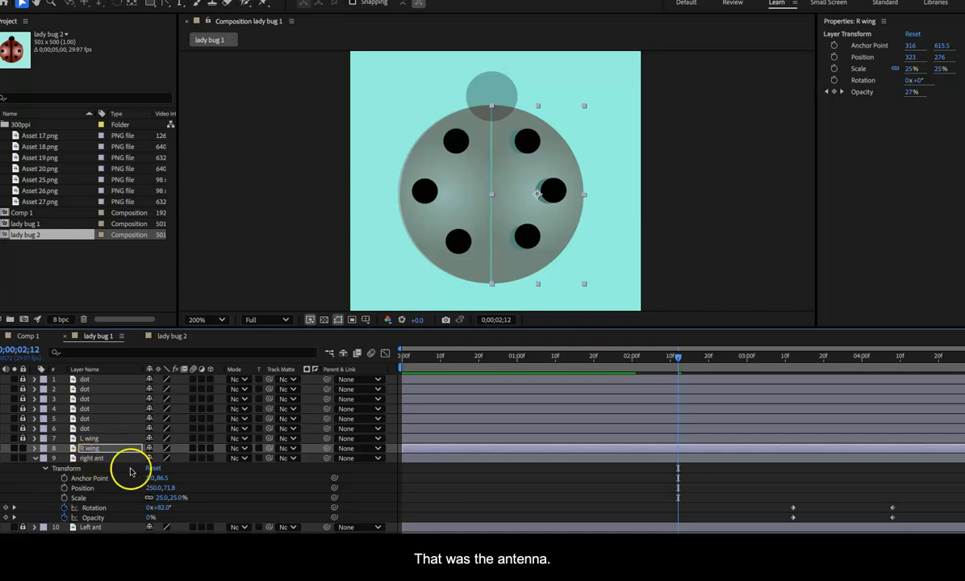
pyautogui.click(34, 458)
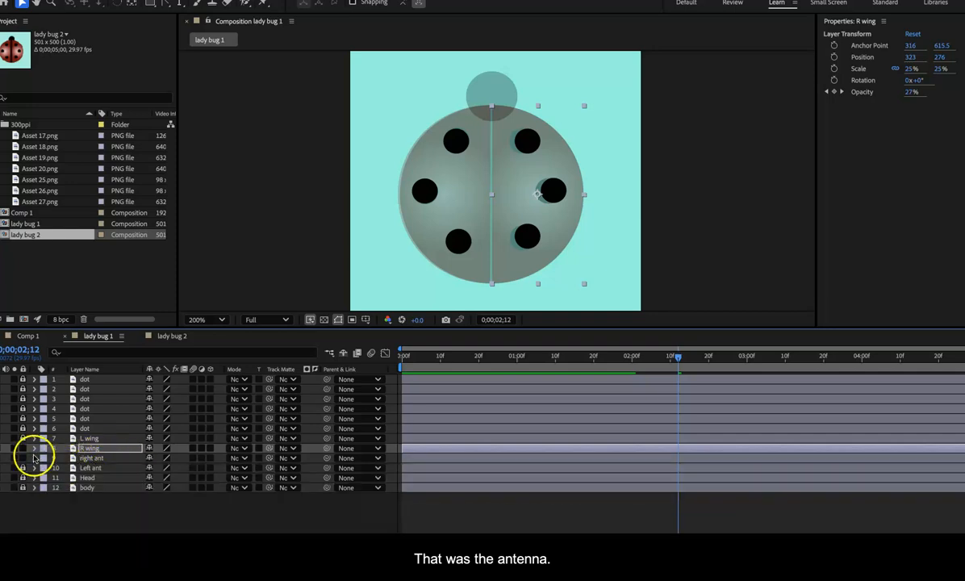
# Step: Recheck the R wing's horizontal position, keep it at 323, and lock the layer again
pyautogui.click(35, 449)
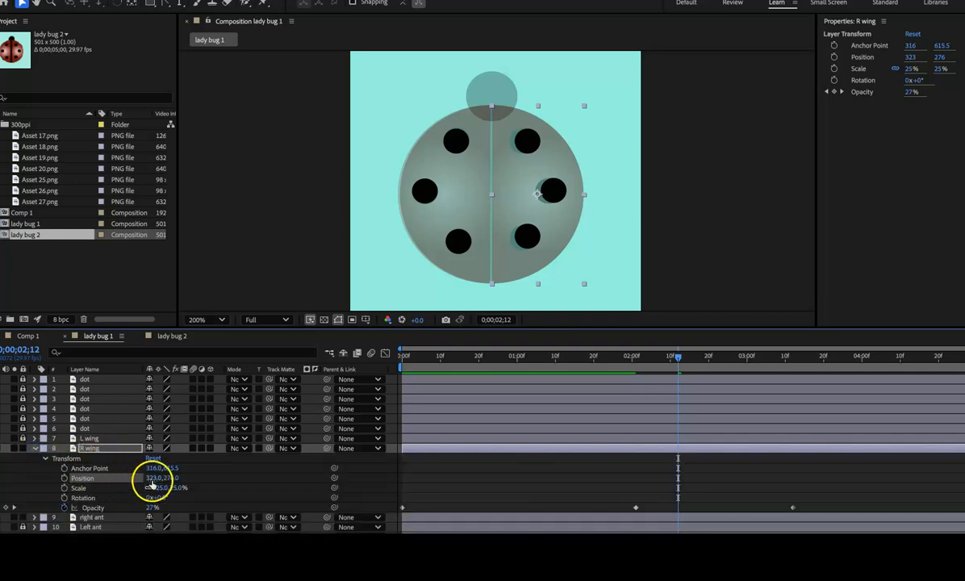
pyautogui.moveTo(151, 478); pyautogui.dragTo(153, 478)
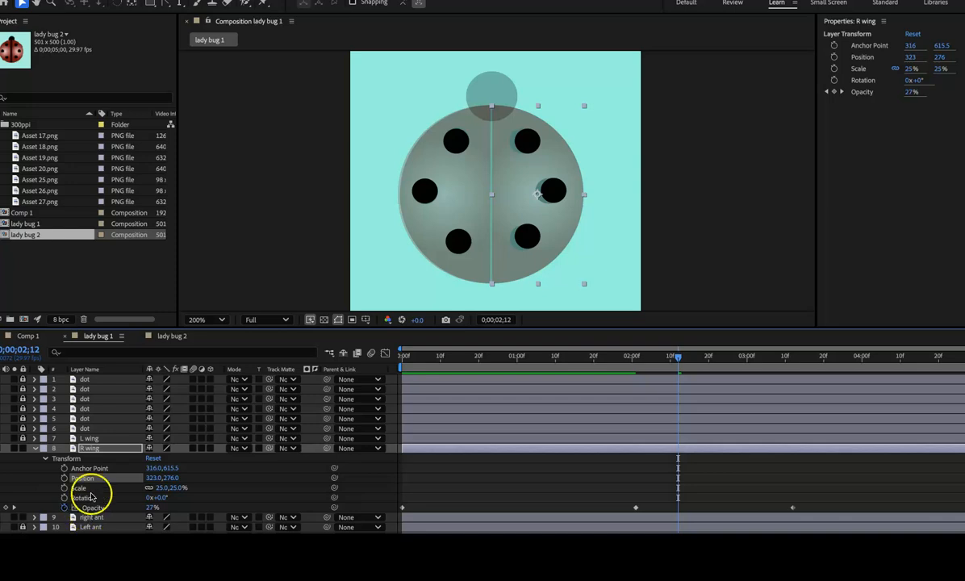
pyautogui.click(35, 448)
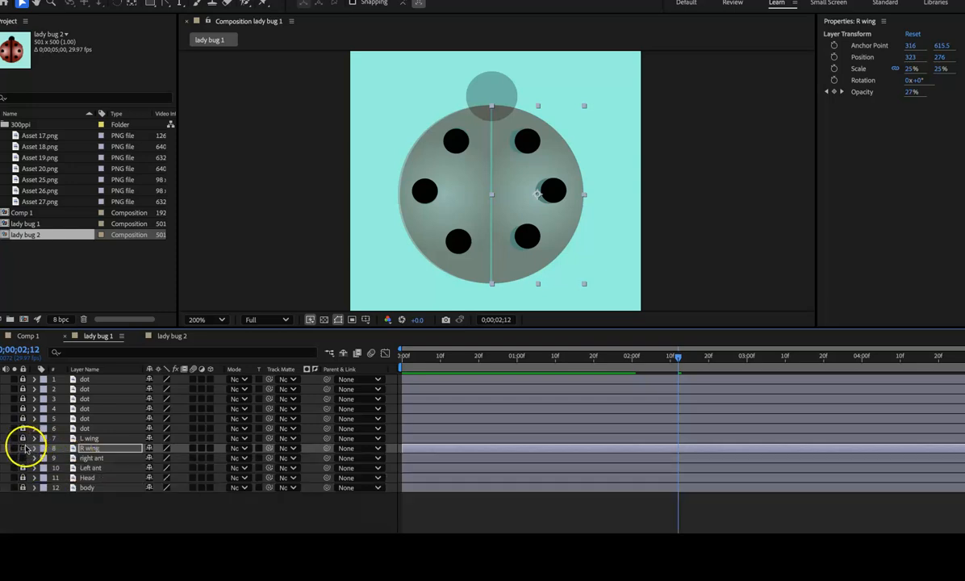
pyautogui.click(23, 447)
# Step: Close the gap between the wings by setting the L wing's horizontal position to 164, and lock the layer again
pyautogui.click(34, 438)
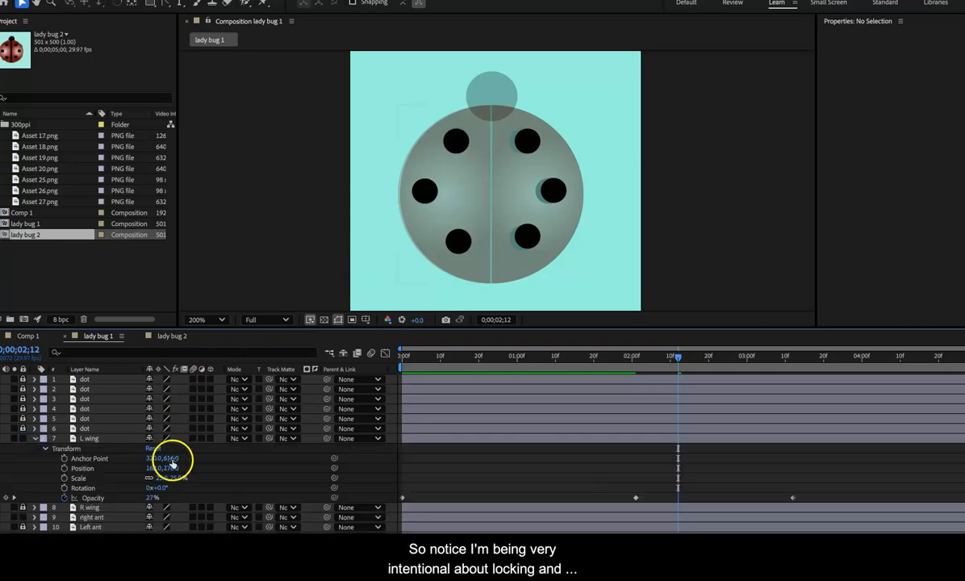
pyautogui.moveTo(169, 470); pyautogui.dragTo(156, 472)
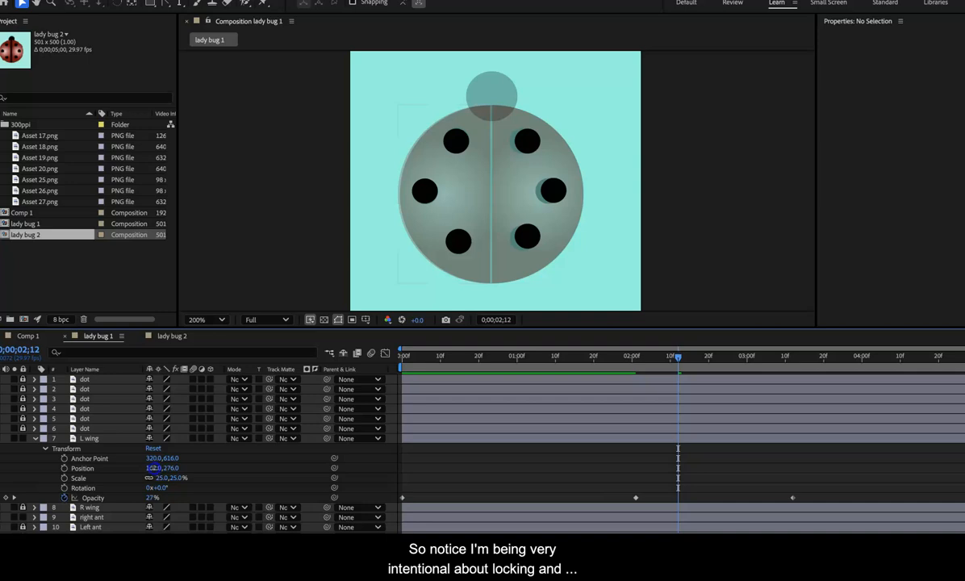
pyautogui.click(153, 468)
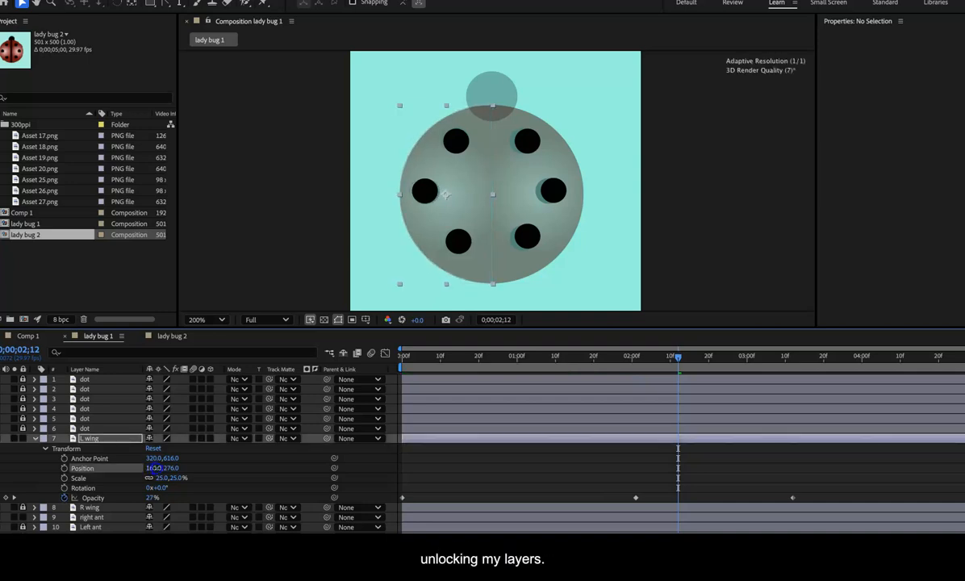
pyautogui.moveTo(156, 468); pyautogui.dragTo(154, 468)
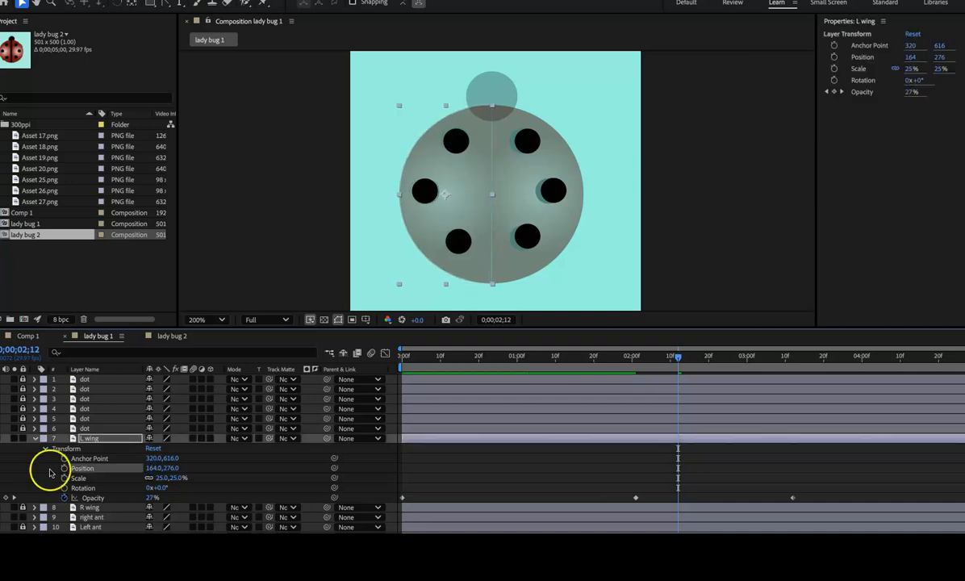
pyautogui.click(34, 438)
pyautogui.click(23, 440)
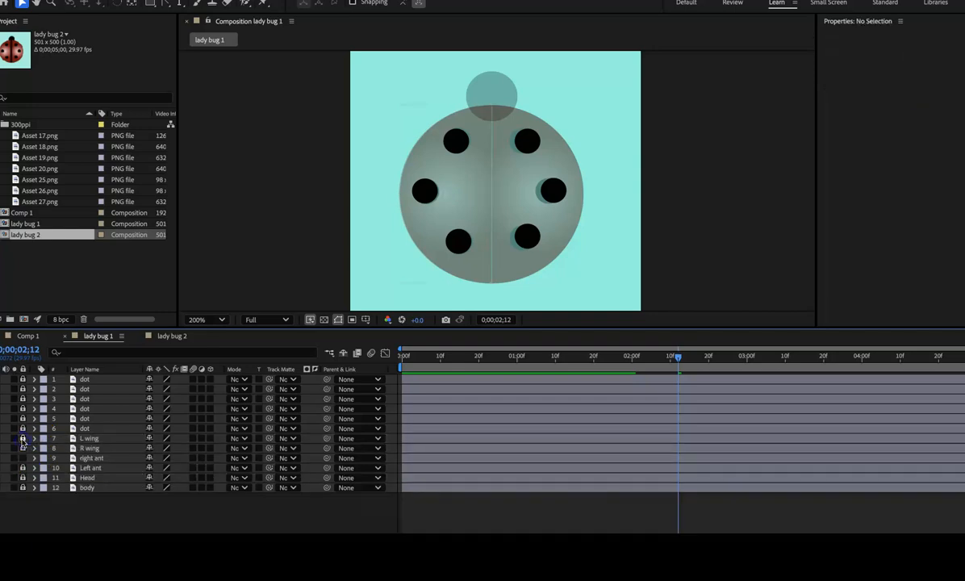
pyautogui.moveTo(681, 360); pyautogui.dragTo(882, 368)
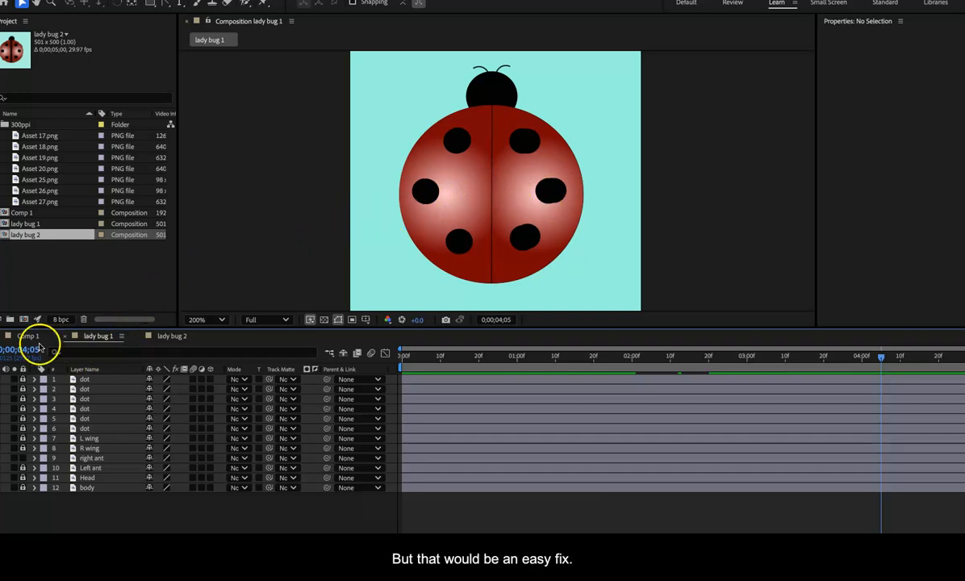
# Step: Open the lady bug 2 composition, review its animation through the last frame, and set its duration to 0;00;15;00
pyautogui.click(163, 337)
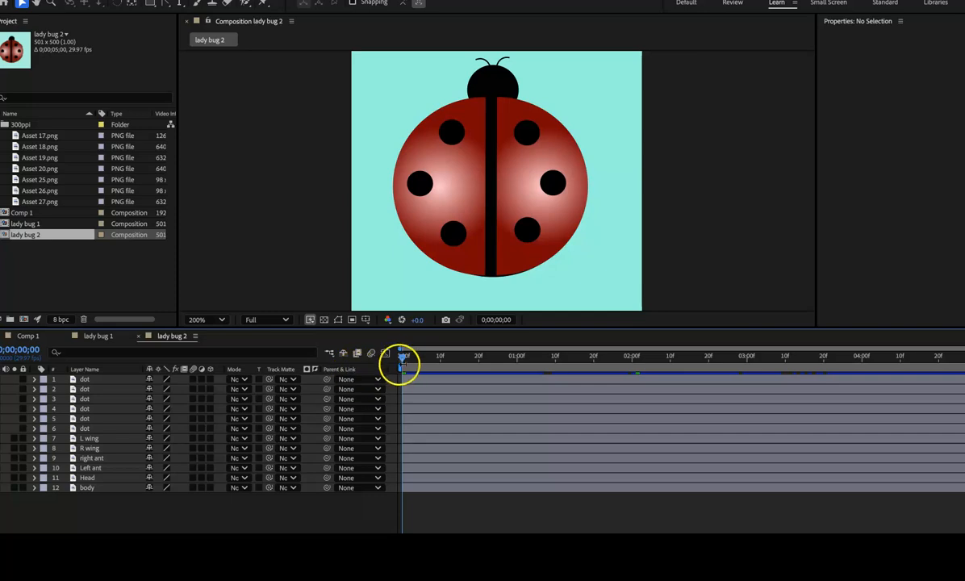
pyautogui.moveTo(402, 358); pyautogui.dragTo(964, 368)
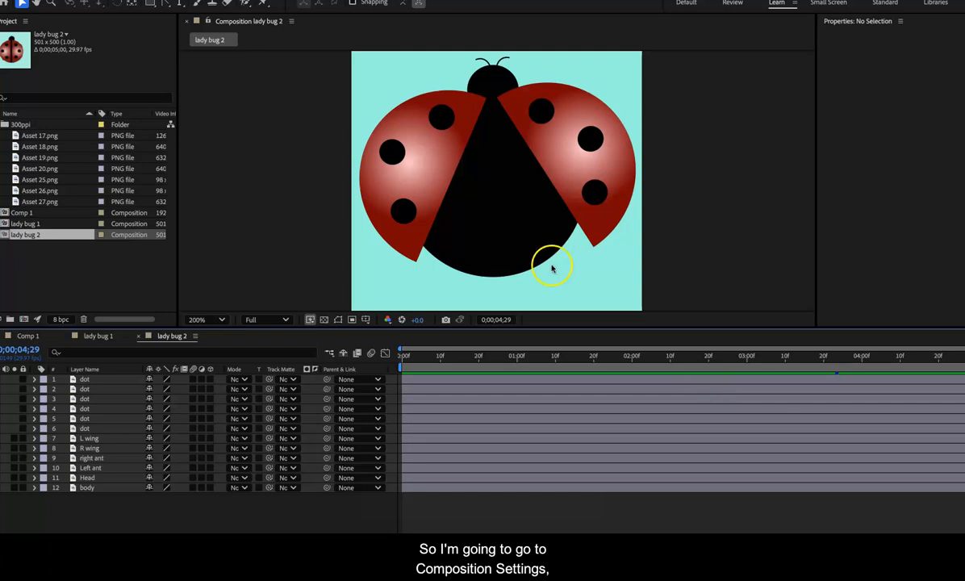
pyautogui.click(151, 0)
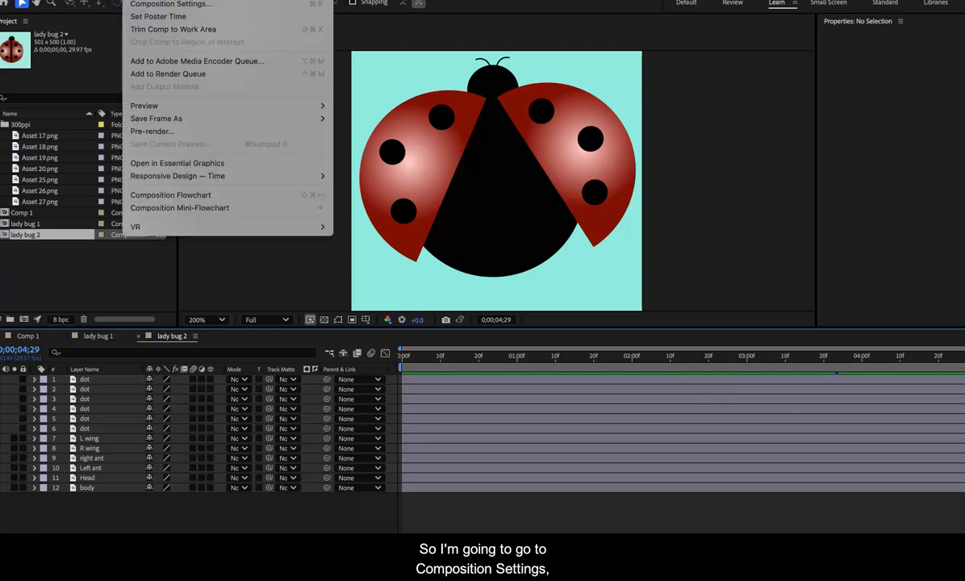
pyautogui.click(162, 5)
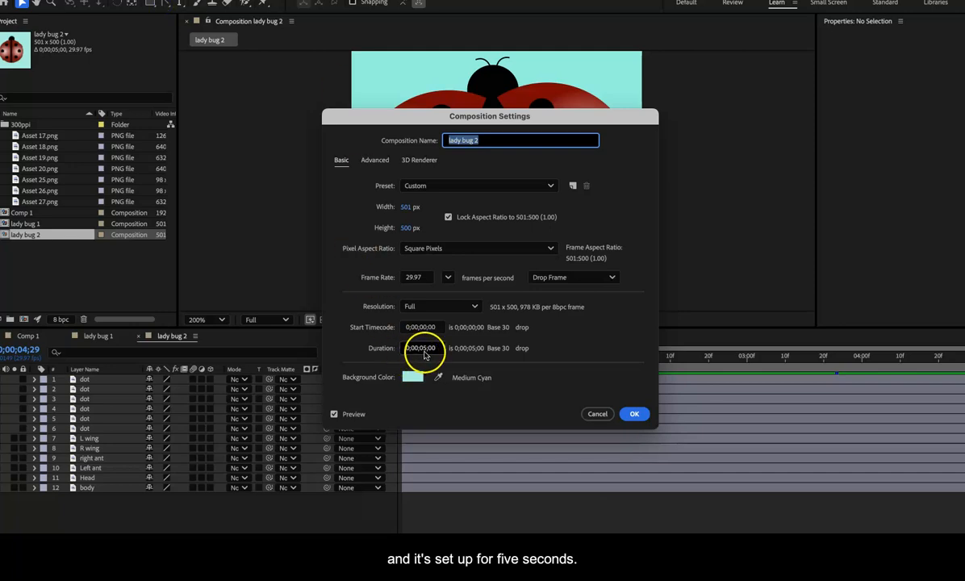
pyautogui.click(425, 351)
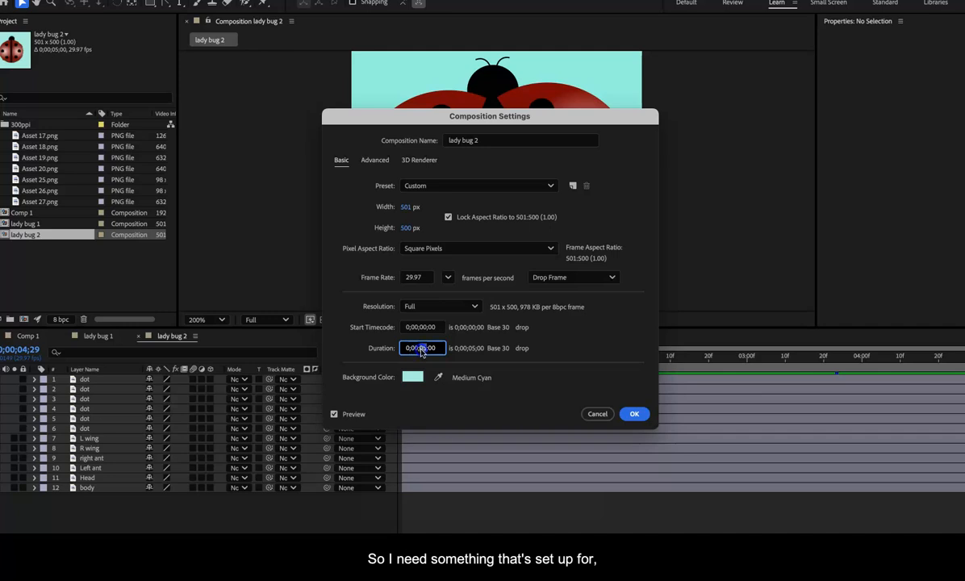
pyautogui.write('1')
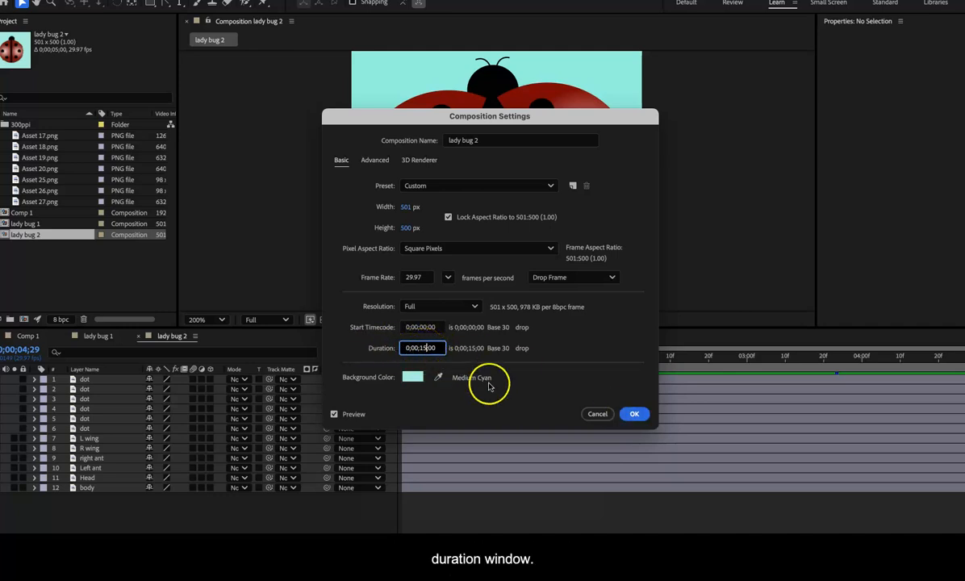
pyautogui.click(634, 414)
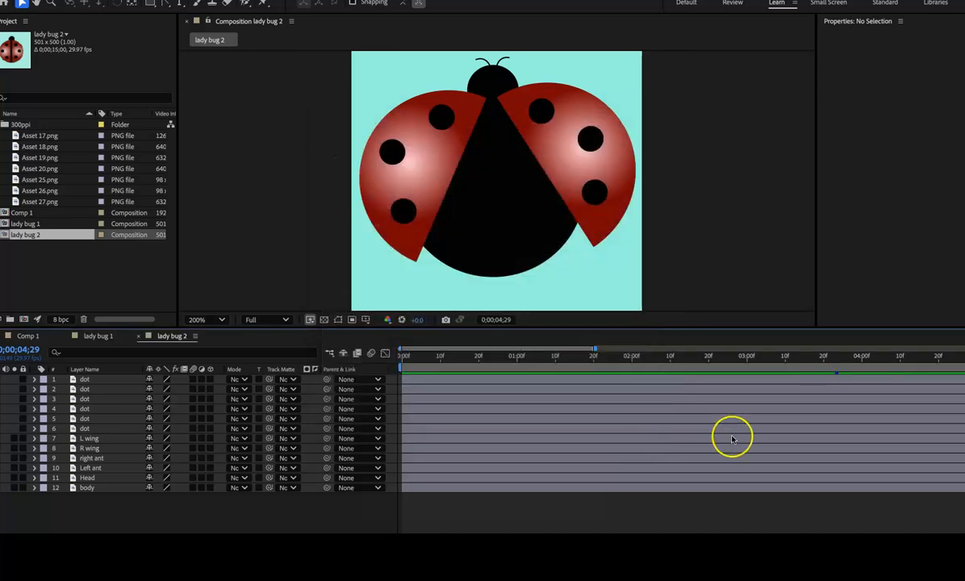
# Step: Deny the accessibility access request and extend the L wing layer to the end of the lady bug 2 composition
pyautogui.hscroll(6, 733, 439)
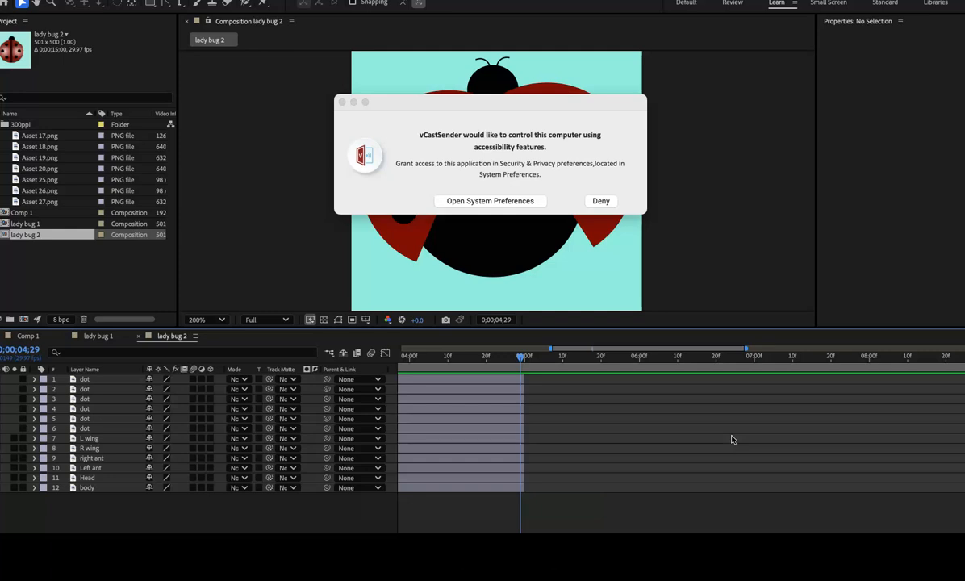
pyautogui.click(605, 203)
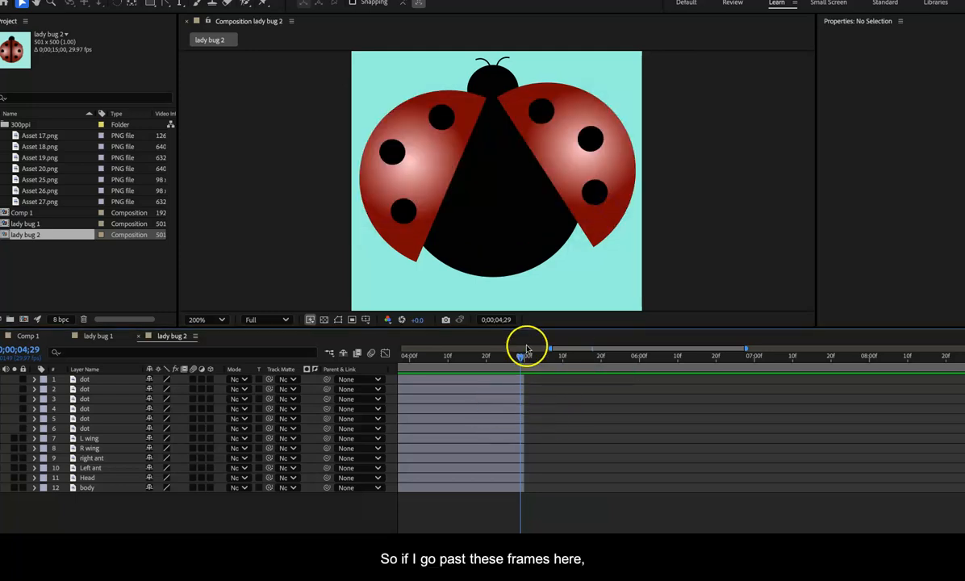
pyautogui.moveTo(524, 361); pyautogui.dragTo(493, 357)
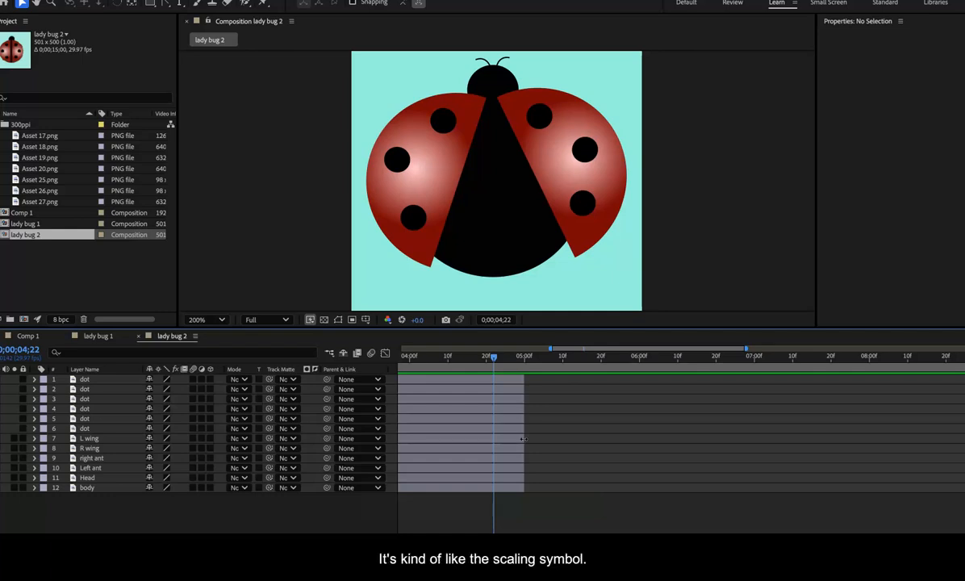
pyautogui.moveTo(523, 438); pyautogui.dragTo(964, 439)
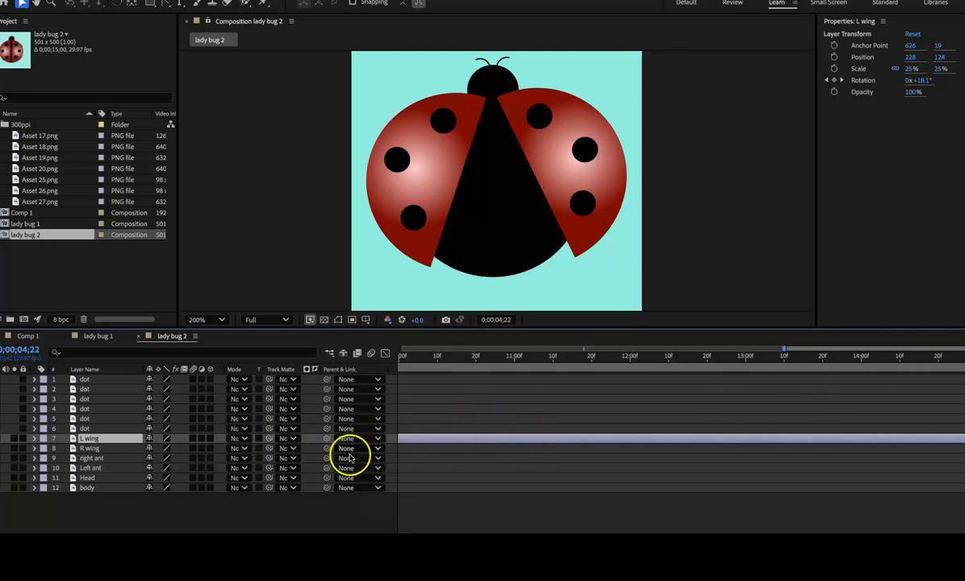
pyautogui.click(541, 402)
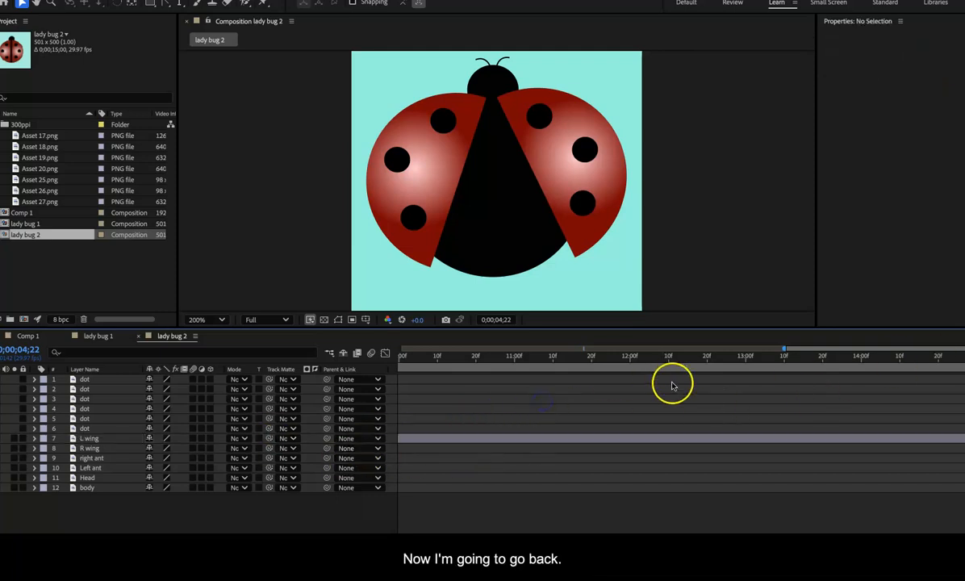
# Step: Move the current time to 0;00;05;00 and extend the R wing layer to the end of the composition
pyautogui.click(631, 361)
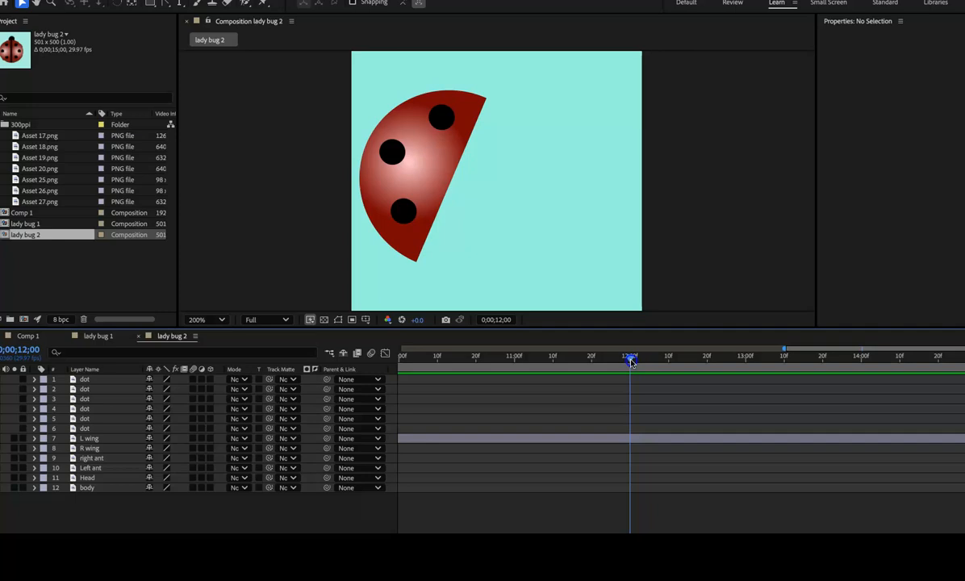
pyautogui.moveTo(631, 360); pyautogui.dragTo(432, 373)
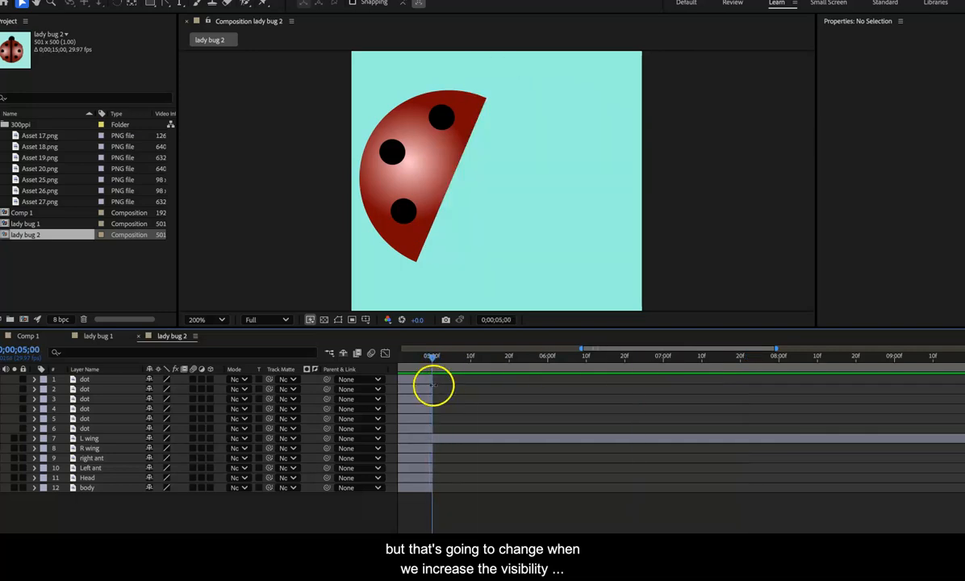
pyautogui.click(430, 428)
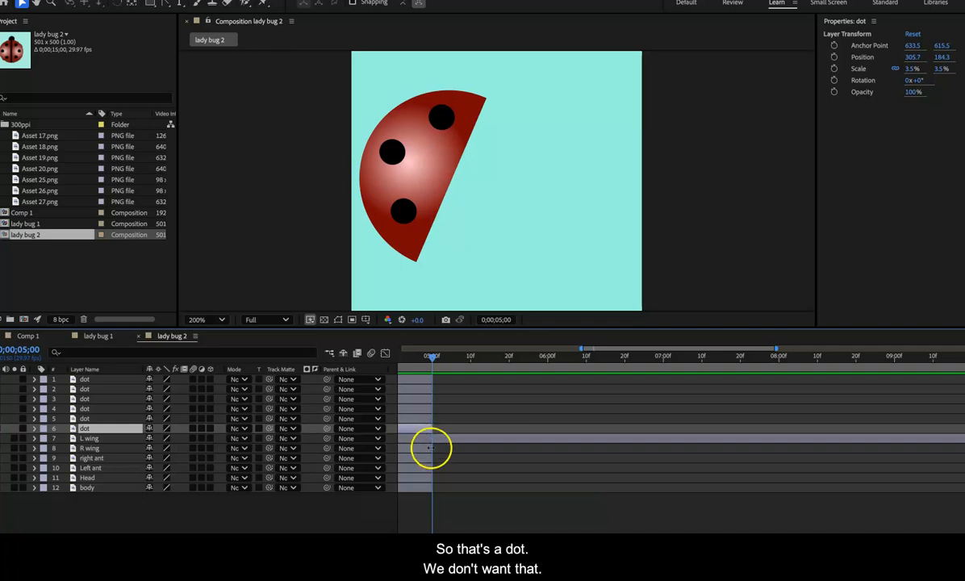
pyautogui.click(432, 449)
pyautogui.moveTo(431, 449); pyautogui.dragTo(944, 451)
pyautogui.moveTo(826, 441); pyautogui.dragTo(826, 441)
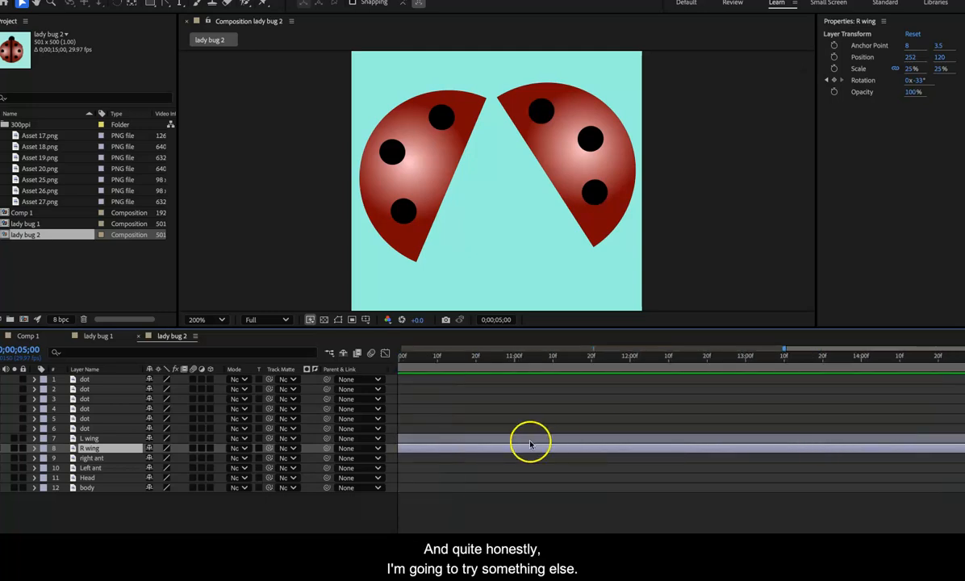
# Step: Extend the right ant, Left ant, Head and body layers to the end of the lady bug 2 composition
pyautogui.click(98, 459)
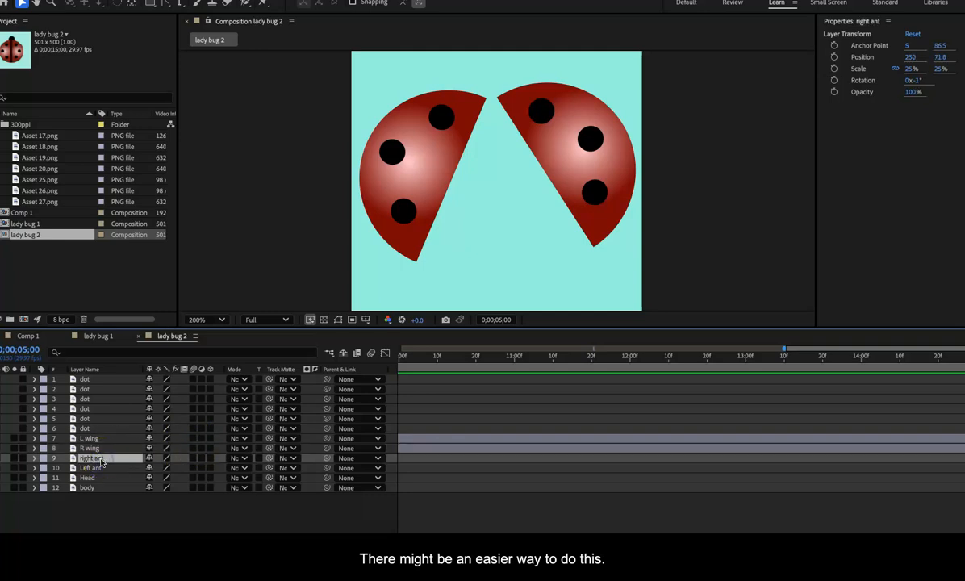
pyautogui.keyDown('shift'); pyautogui.click(101, 488); pyautogui.keyUp('shift')
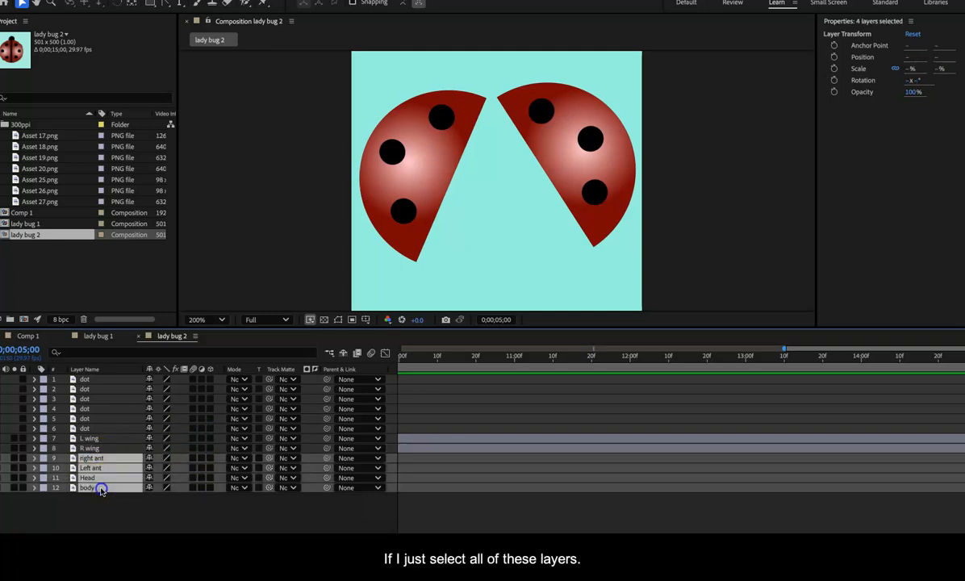
pyautogui.hscroll(-5, 417, 438)
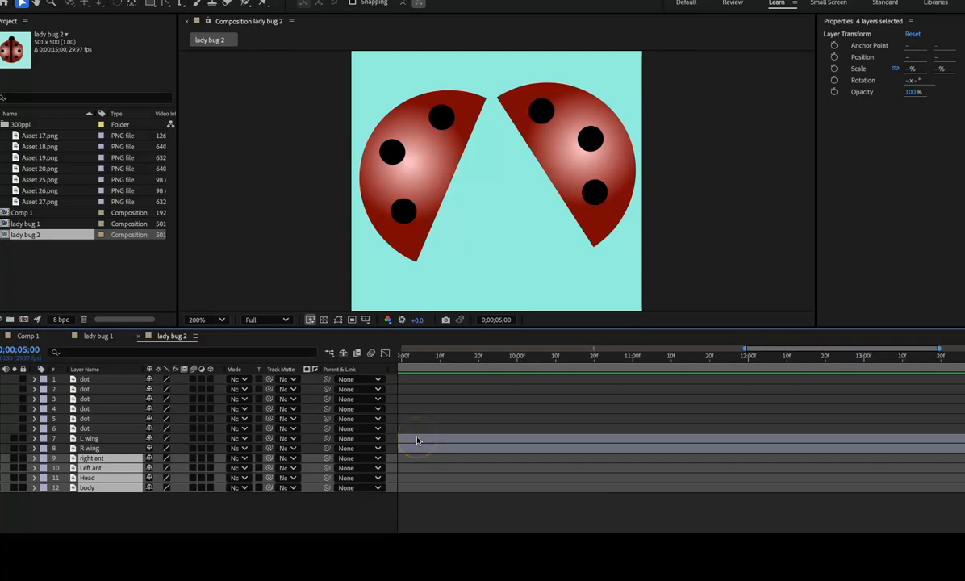
pyautogui.hscroll(-5, 417, 440)
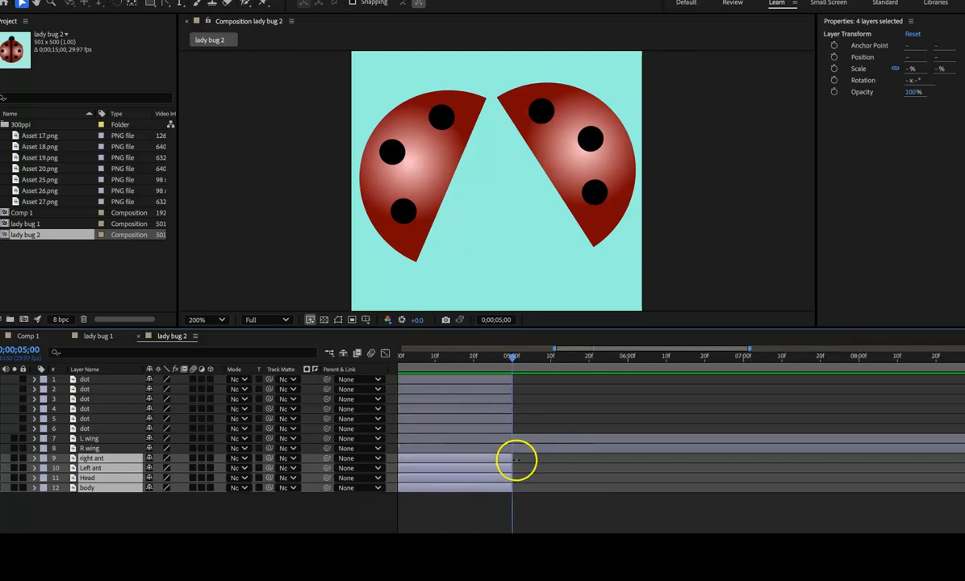
pyautogui.moveTo(512, 459); pyautogui.dragTo(964, 458)
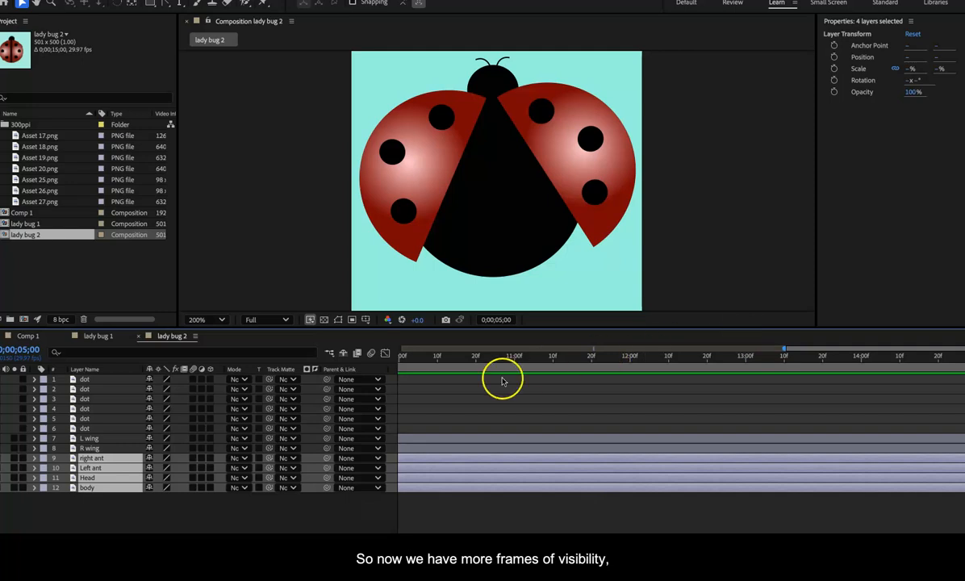
# Step: Scrub through the extended part of the animation and lock the right ant, Left ant, Head and body layers
pyautogui.click(683, 360)
pyautogui.moveTo(683, 360); pyautogui.dragTo(964, 378)
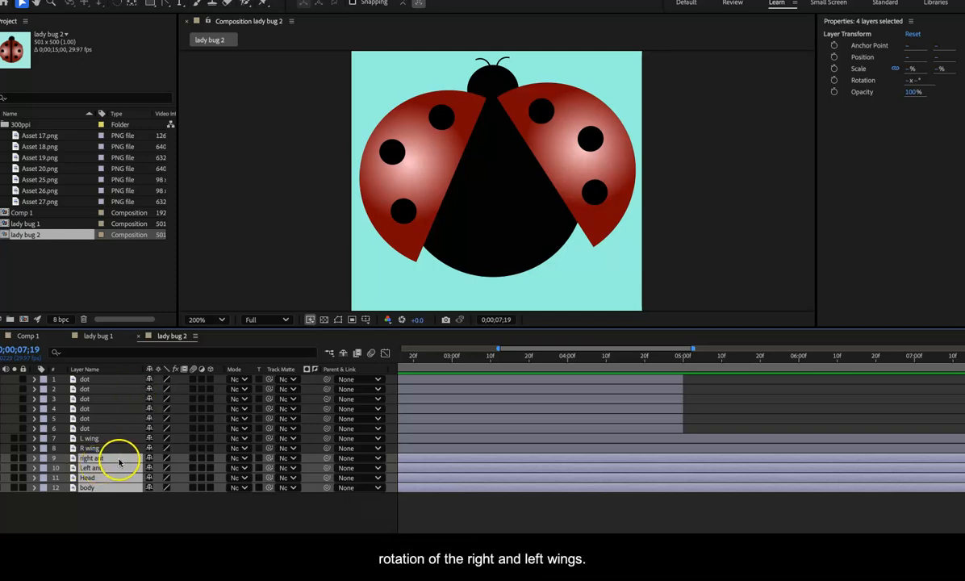
pyautogui.click(23, 458)
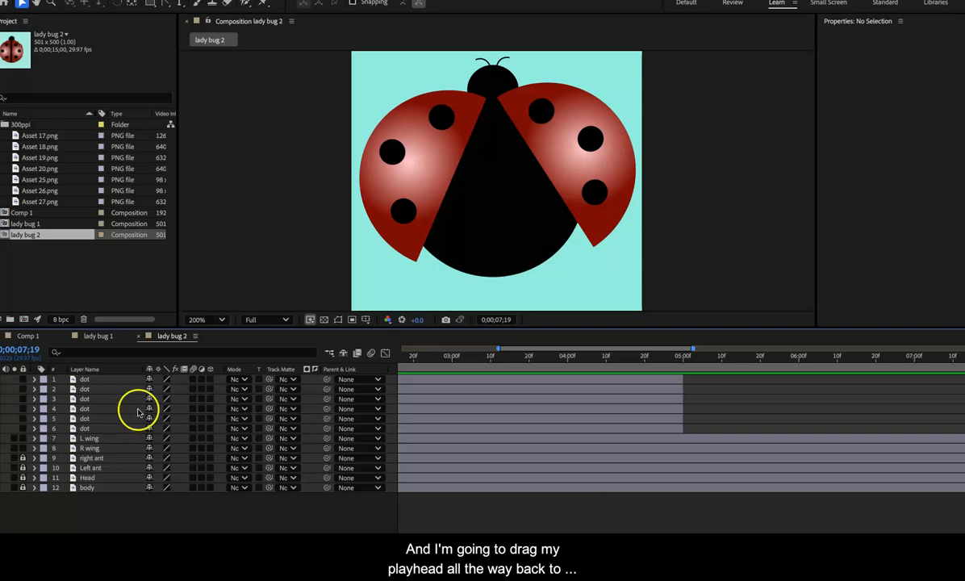
# Step: Move the current time to 0;00;05;00 and reveal the Rotation properties of the L wing and R wing layers
pyautogui.click(757, 361)
pyautogui.moveTo(757, 365); pyautogui.dragTo(685, 396)
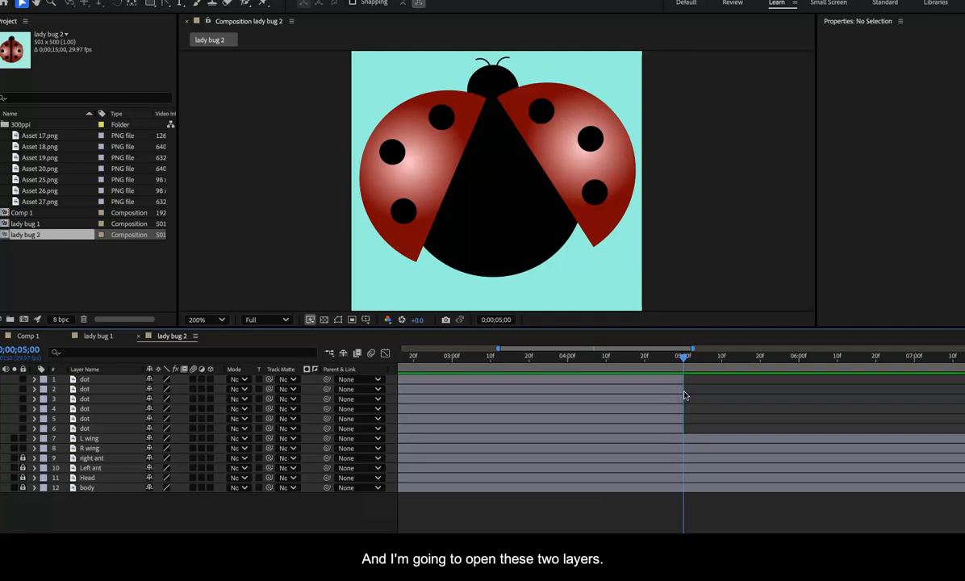
pyautogui.click(128, 441)
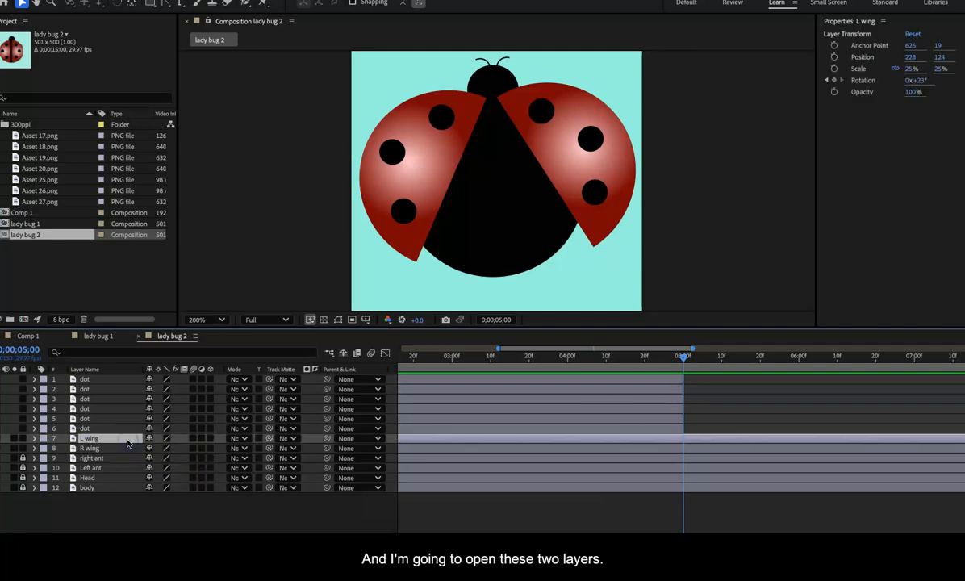
pyautogui.keyDown('shift'); pyautogui.click(121, 449); pyautogui.keyUp('shift')
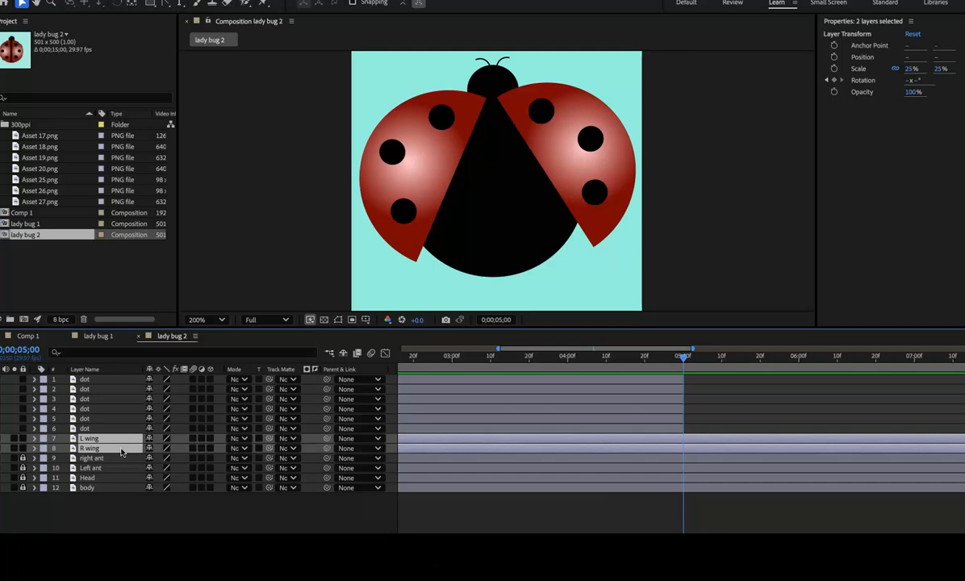
pyautogui.press('r')
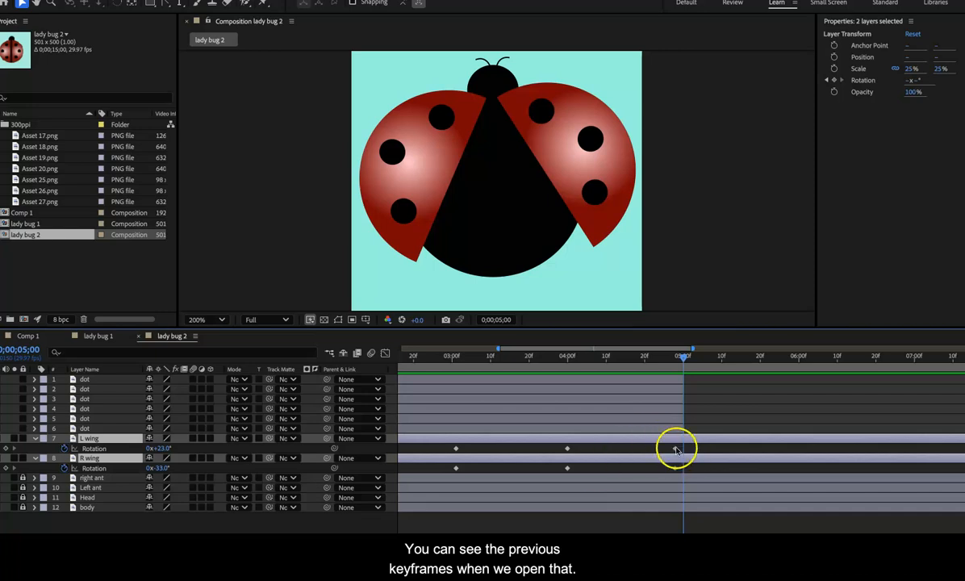
# Step: At 0;00;05;20, close the wings by keyframing the L wing's rotation at 0° and the R wing's at -1°
pyautogui.moveTo(683, 358); pyautogui.dragTo(760, 366)
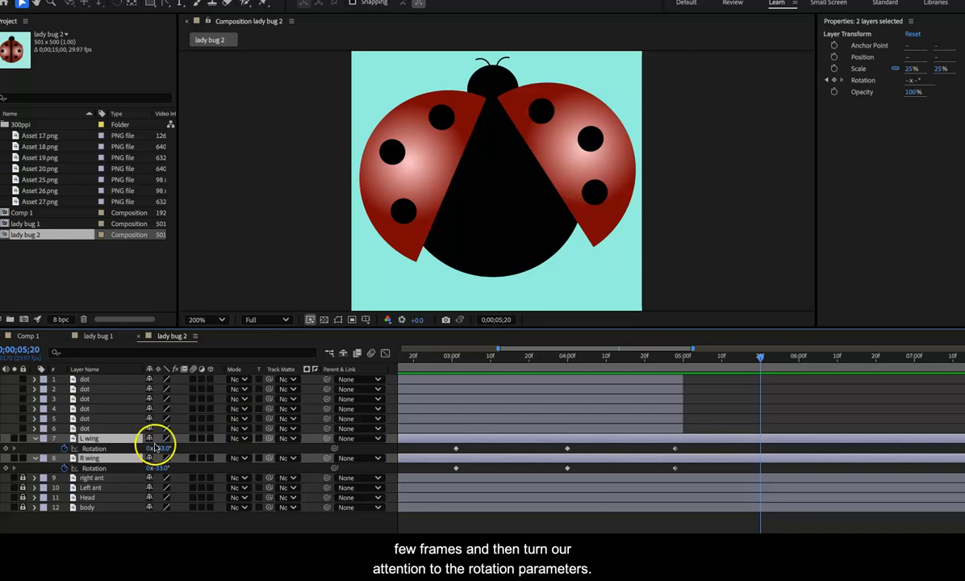
pyautogui.moveTo(162, 451); pyautogui.dragTo(159, 449)
pyautogui.press('super+z')
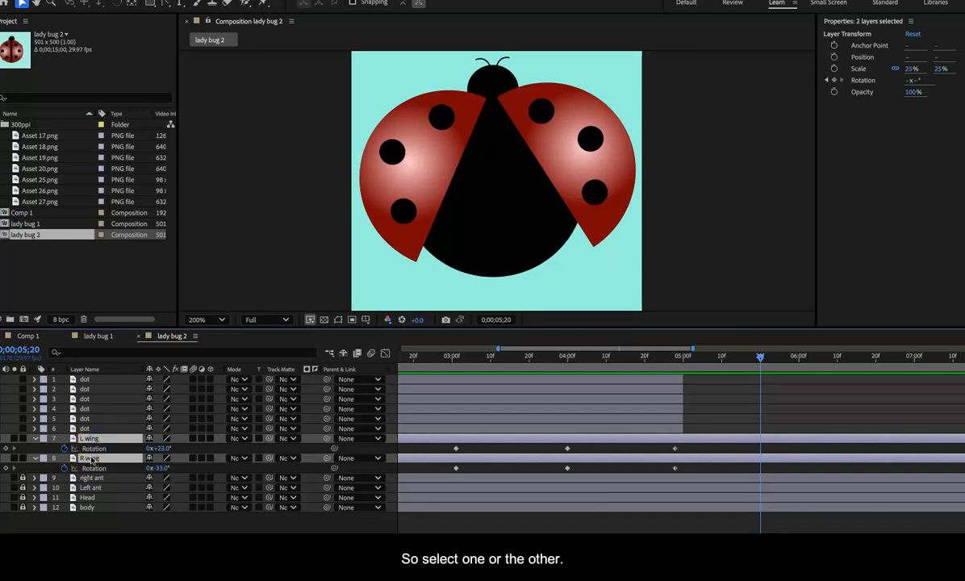
pyautogui.click(109, 502)
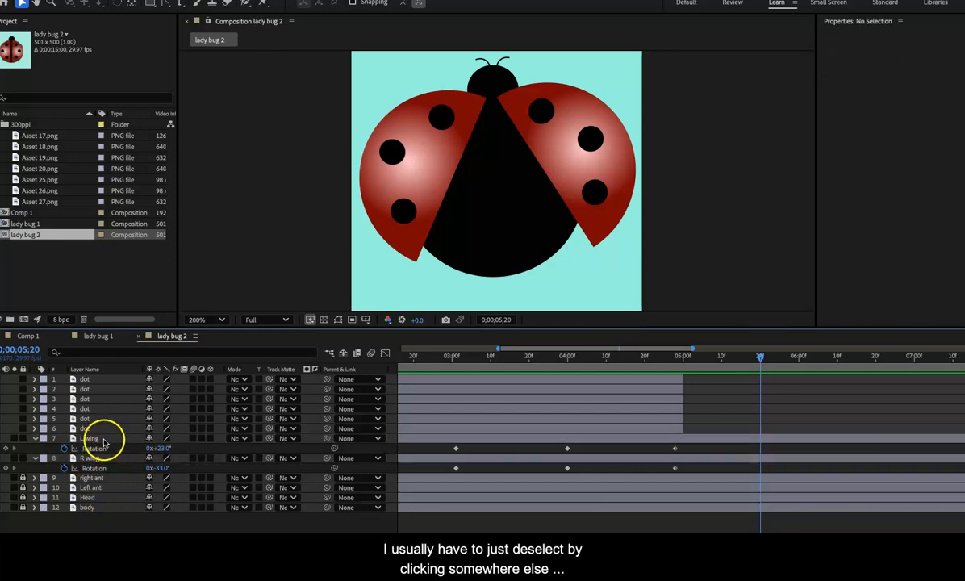
pyautogui.click(104, 440)
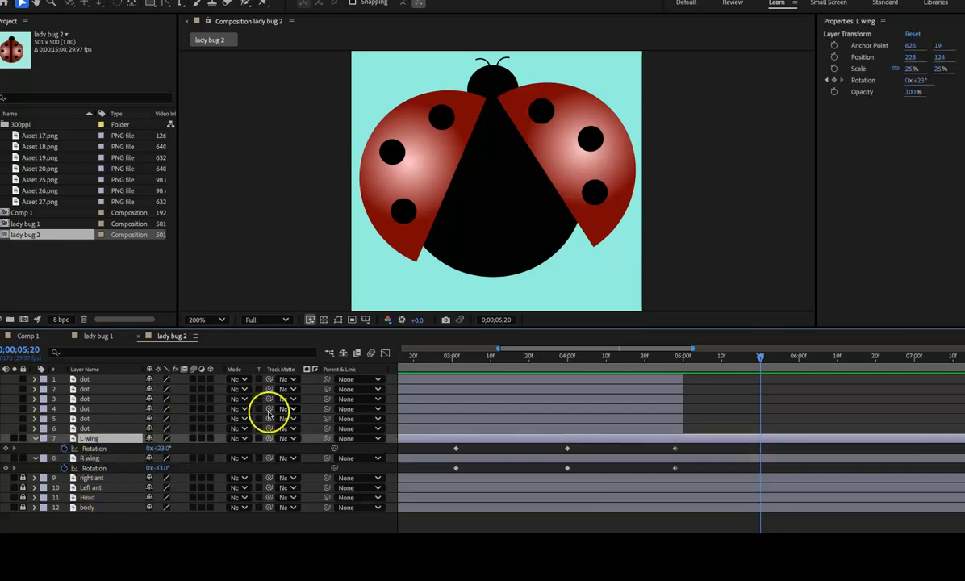
pyautogui.moveTo(159, 448); pyautogui.dragTo(168, 468)
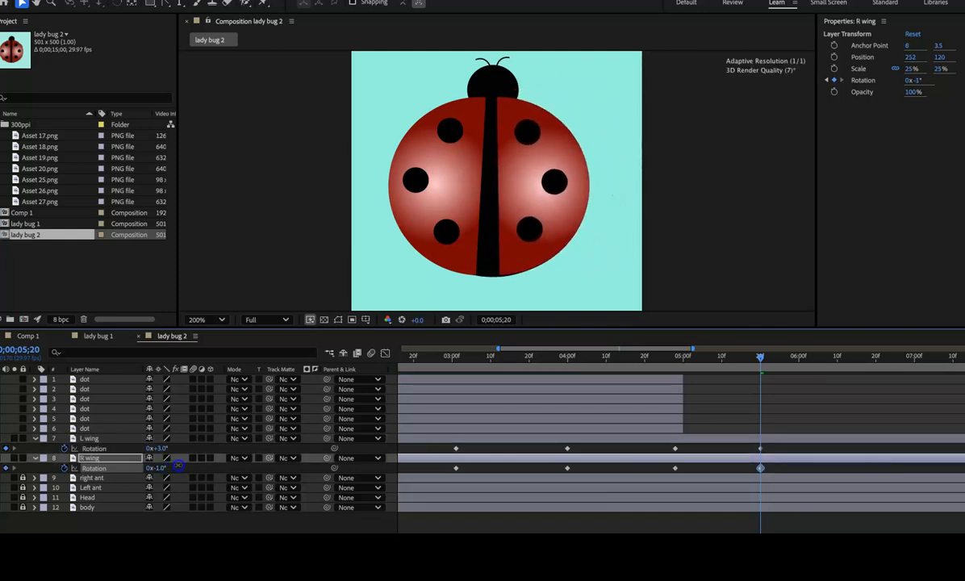
pyautogui.moveTo(157, 448); pyautogui.dragTo(155, 448)
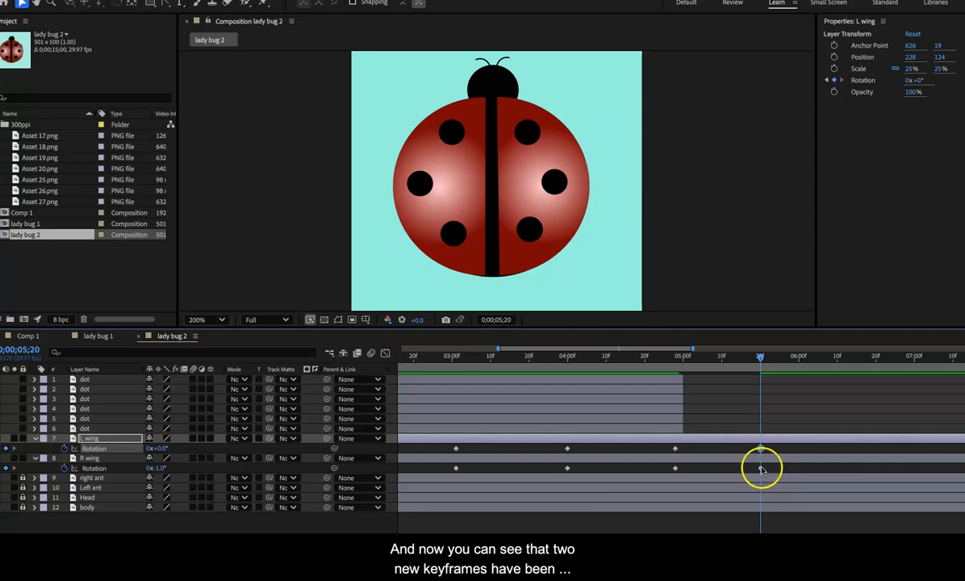
# Step: Keyframe the wings open at 0;00;06;11 with L wing 29° and R wing -28°, and closed at 0;00;07;01 with 1° and -1°
pyautogui.moveTo(758, 357); pyautogui.dragTo(840, 353)
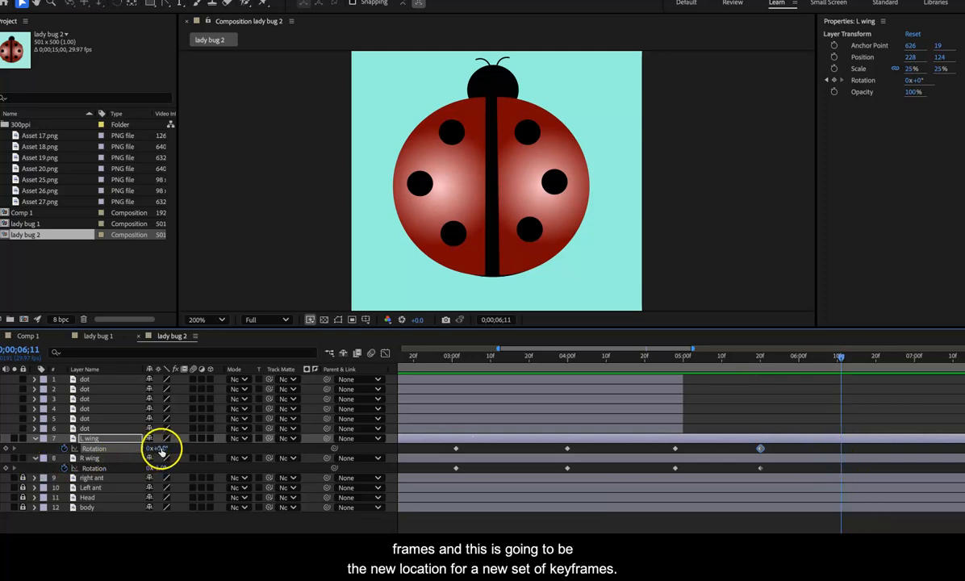
pyautogui.moveTo(157, 448); pyautogui.dragTo(146, 469)
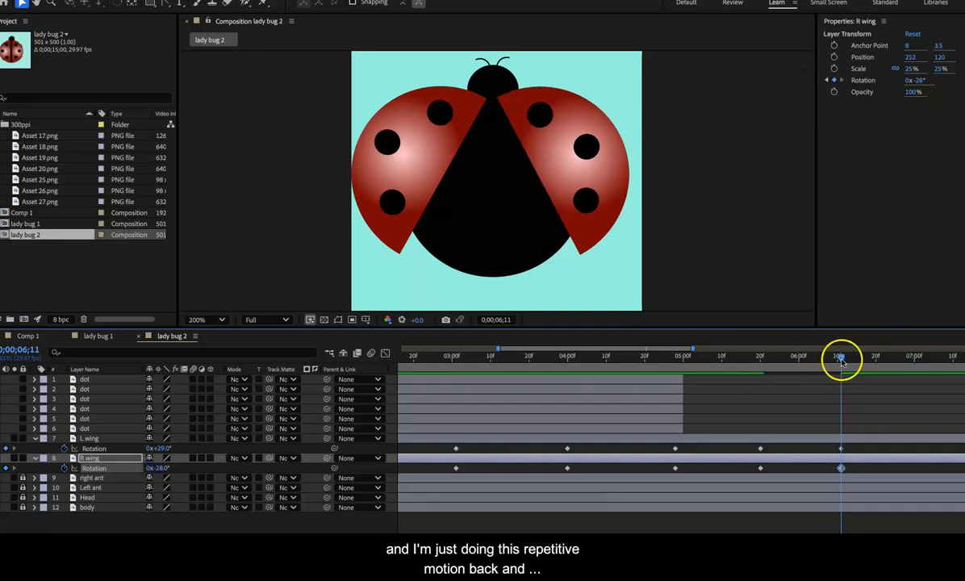
pyautogui.moveTo(841, 358); pyautogui.dragTo(918, 358)
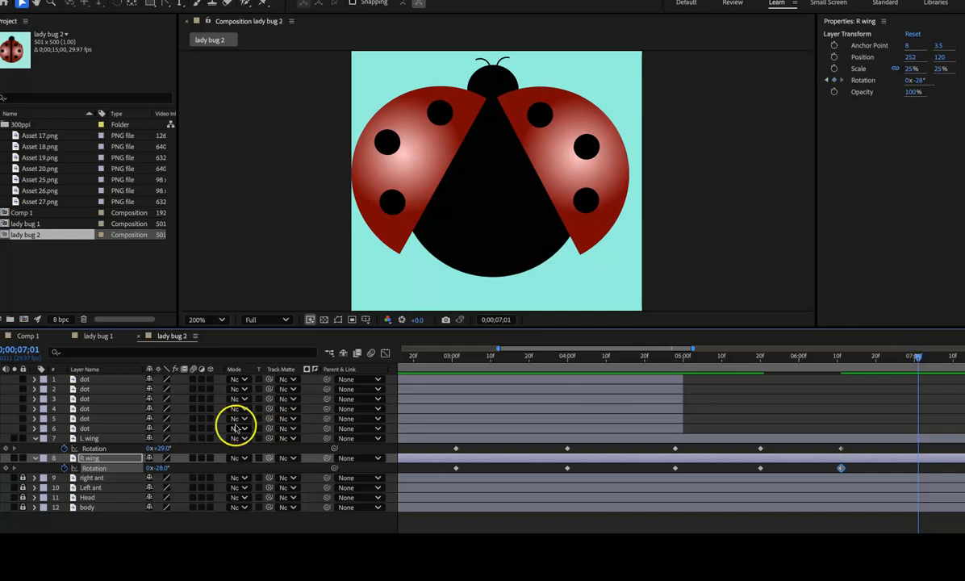
pyautogui.moveTo(164, 446)
pyautogui.mouseDown()
pyautogui.moveTo(149, 448)
pyautogui.moveTo(161, 468)
pyautogui.moveTo(176, 467)
pyautogui.moveTo(160, 448)
pyautogui.mouseUp()
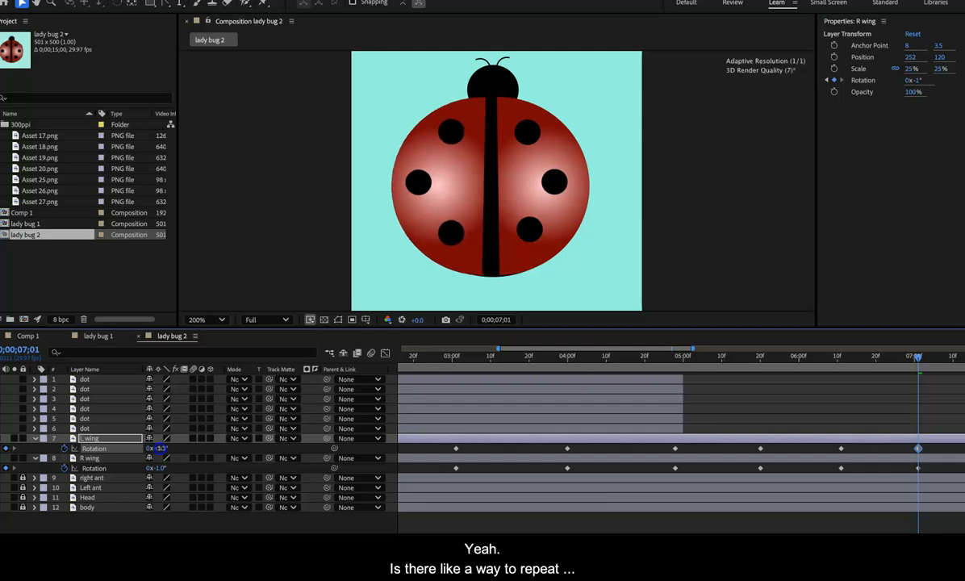
pyautogui.moveTo(160, 448); pyautogui.dragTo(161, 448)
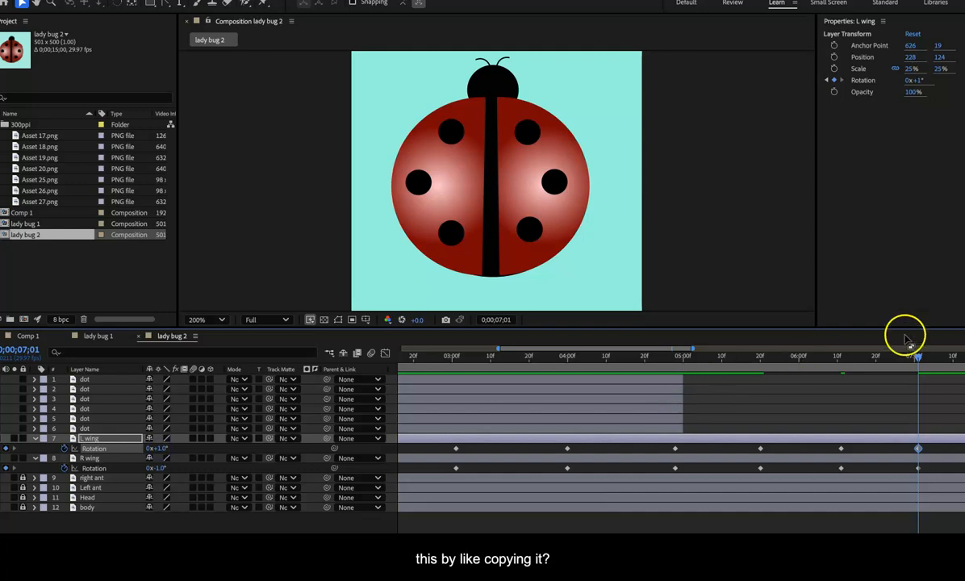
# Step: Select the last two Rotation keyframes on both the L wing and R wing layers
pyautogui.moveTo(917, 361); pyautogui.dragTo(522, 380)
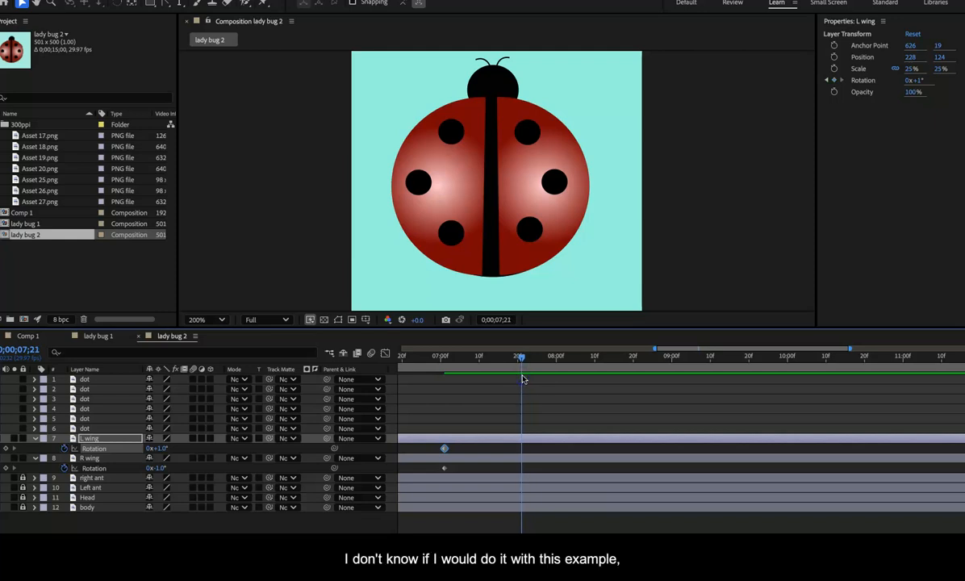
pyautogui.click(445, 449)
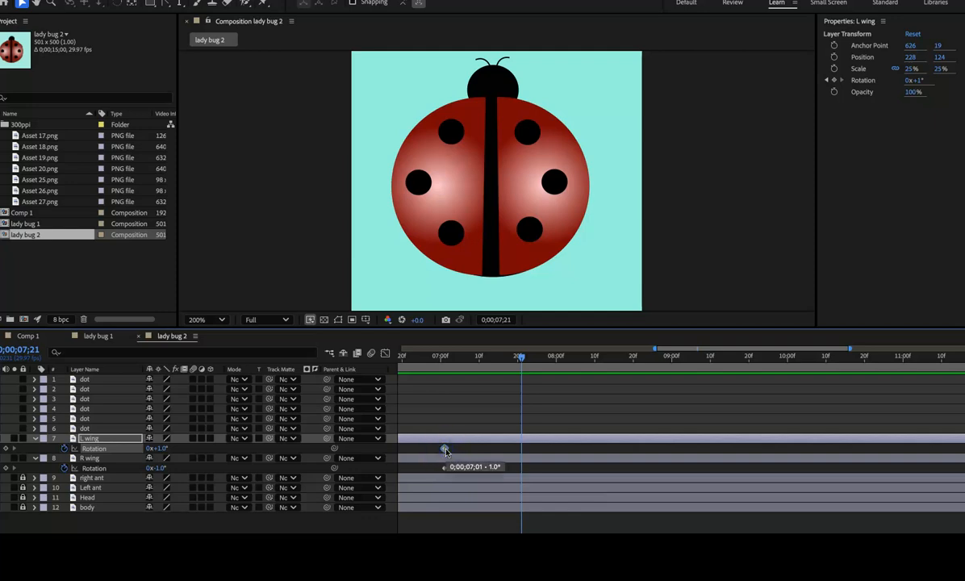
pyautogui.moveTo(521, 363); pyautogui.dragTo(376, 368)
pyautogui.press('space')
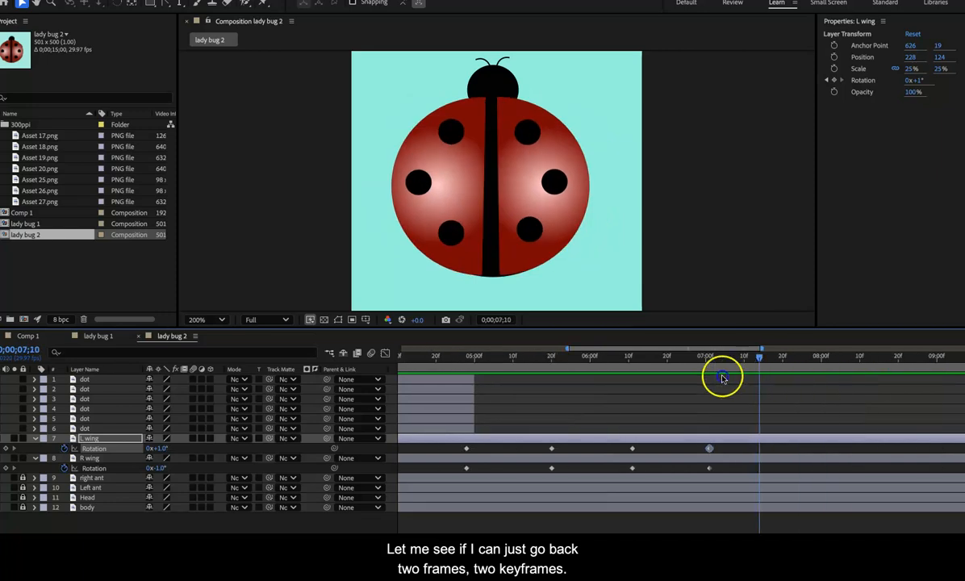
pyautogui.click(640, 371)
pyautogui.click(633, 449)
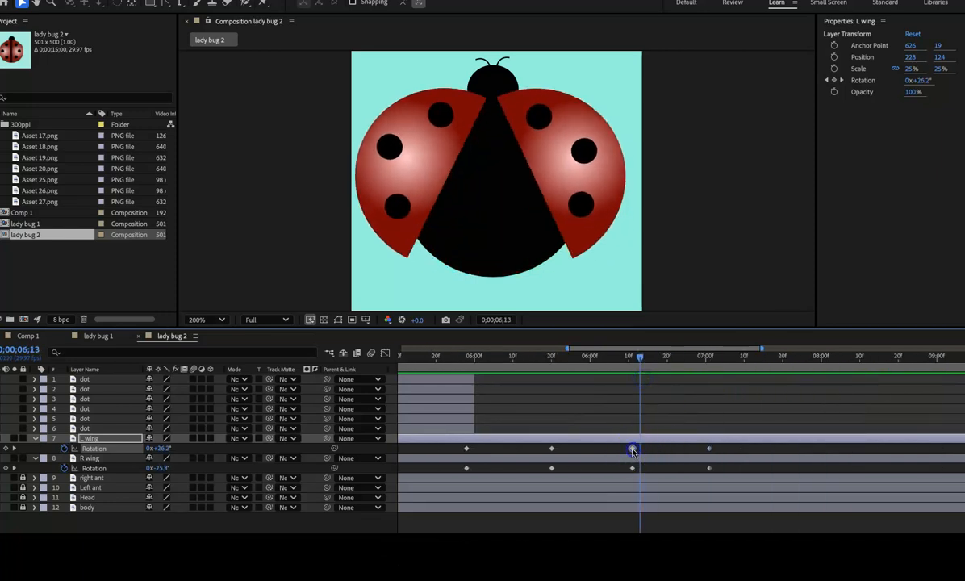
pyautogui.keyDown('shift'); pyautogui.click(632, 468); pyautogui.keyUp('shift')
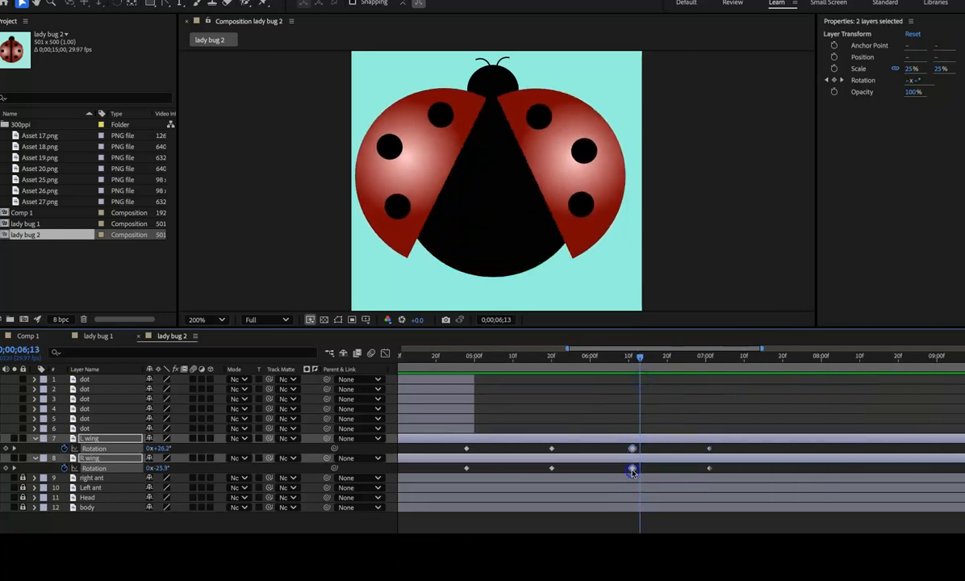
# Step: Check the keyframe and editing commands for a way to repeat the selected wing keyframes
pyautogui.rightClick(710, 469)
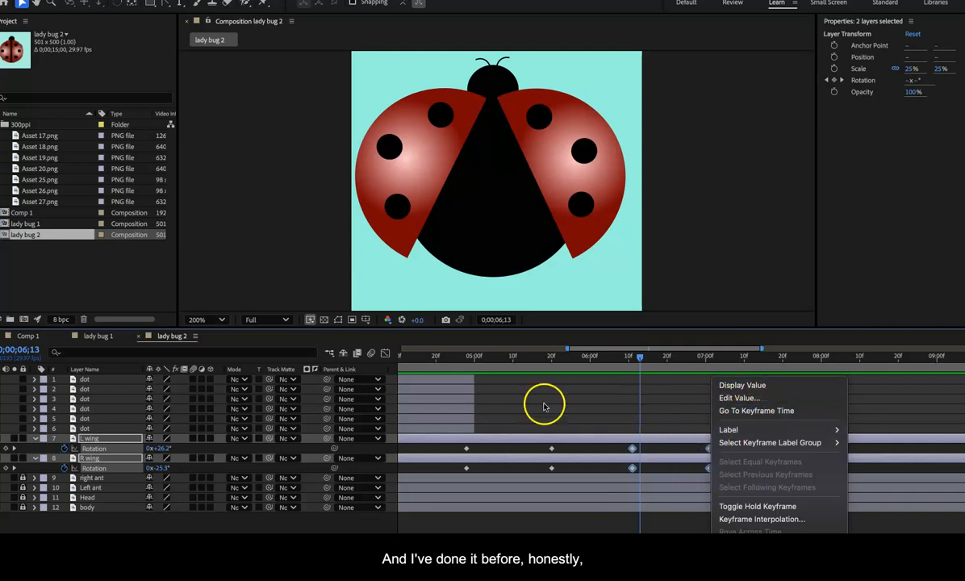
pyautogui.press('Escape')
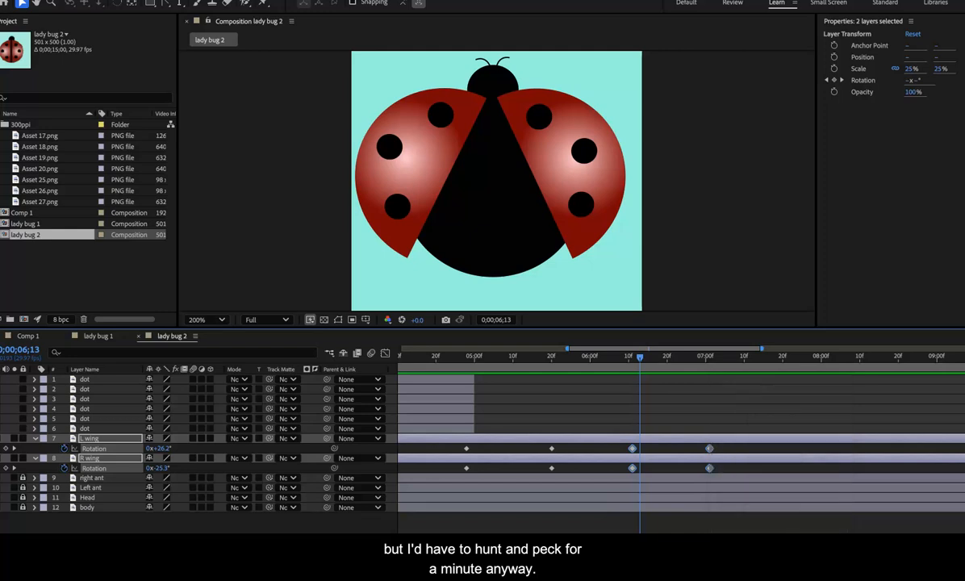
pyautogui.click(111, 0)
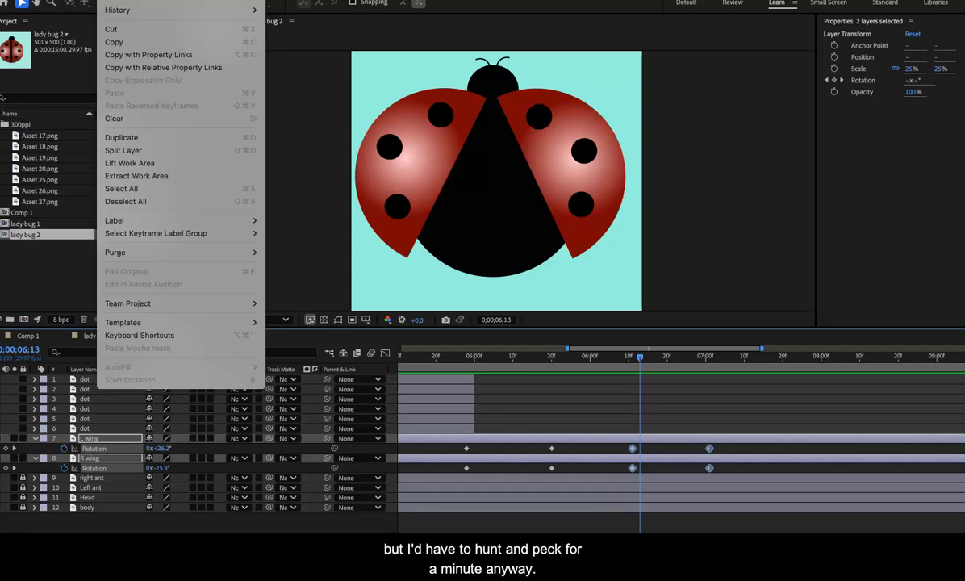
pyautogui.press('Escape')
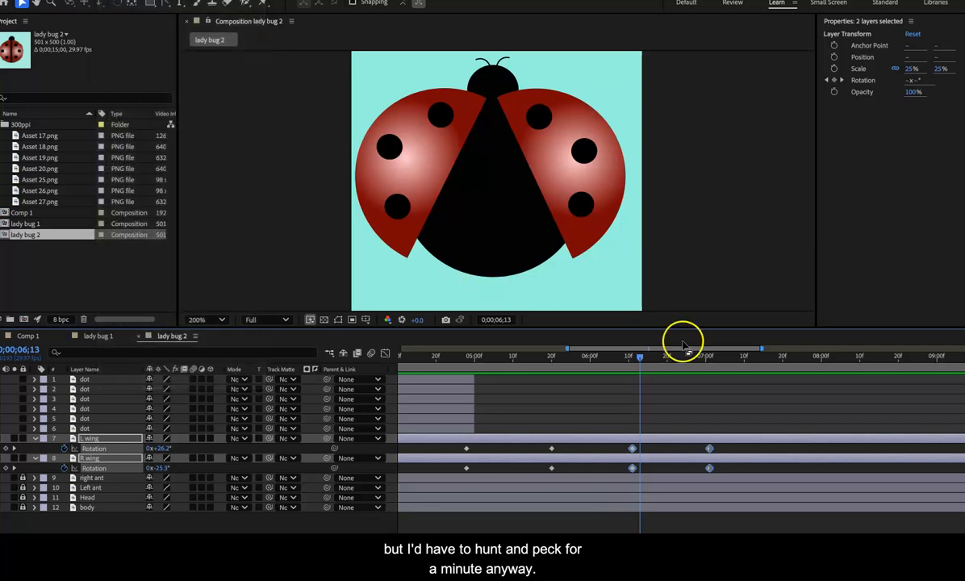
# Step: At 0;00;07;21, keyframe the wings open with L wing rotation at 29° and R wing rotation at -35°
pyautogui.moveTo(640, 358); pyautogui.dragTo(783, 376)
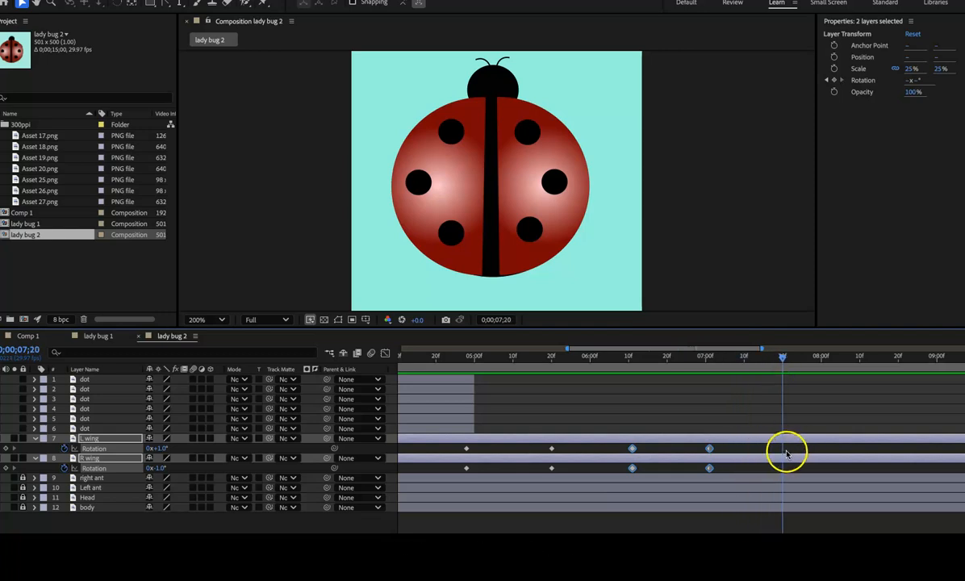
pyautogui.moveTo(781, 370)
pyautogui.mouseDown()
pyautogui.moveTo(631, 373)
pyautogui.moveTo(787, 385)
pyautogui.mouseUp()
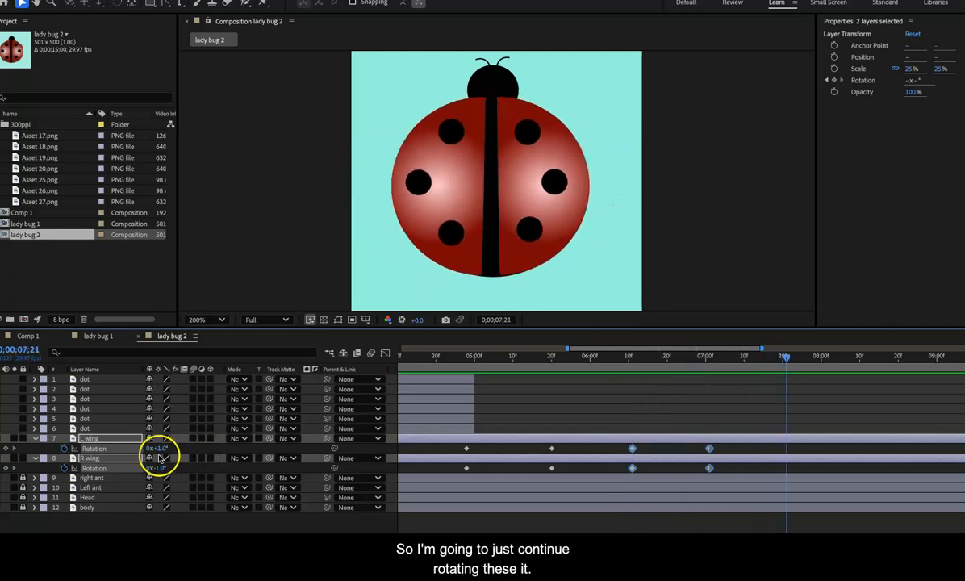
pyautogui.moveTo(162, 450); pyautogui.dragTo(172, 450)
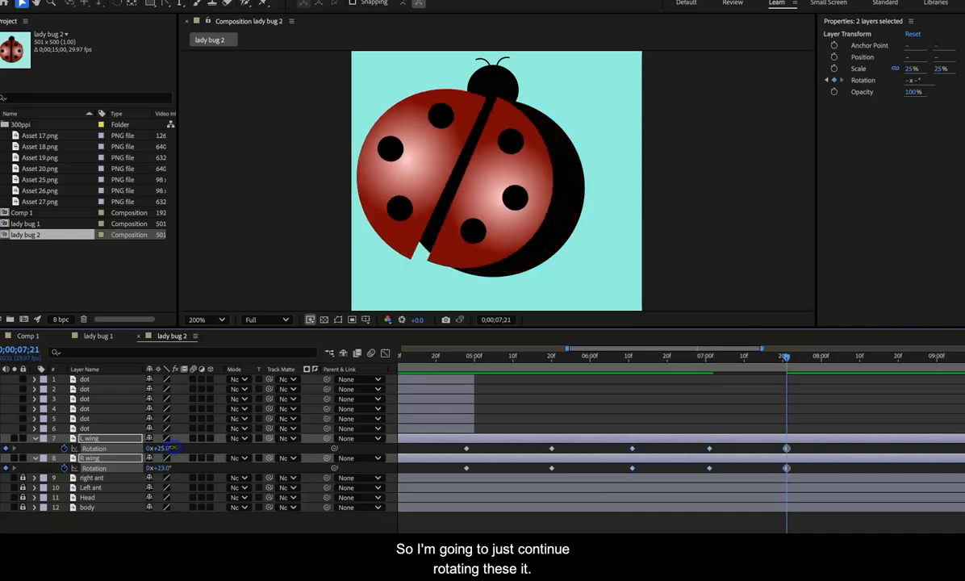
pyautogui.press('super+z')
pyautogui.click(103, 439)
pyautogui.click(99, 449)
pyautogui.click(158, 449)
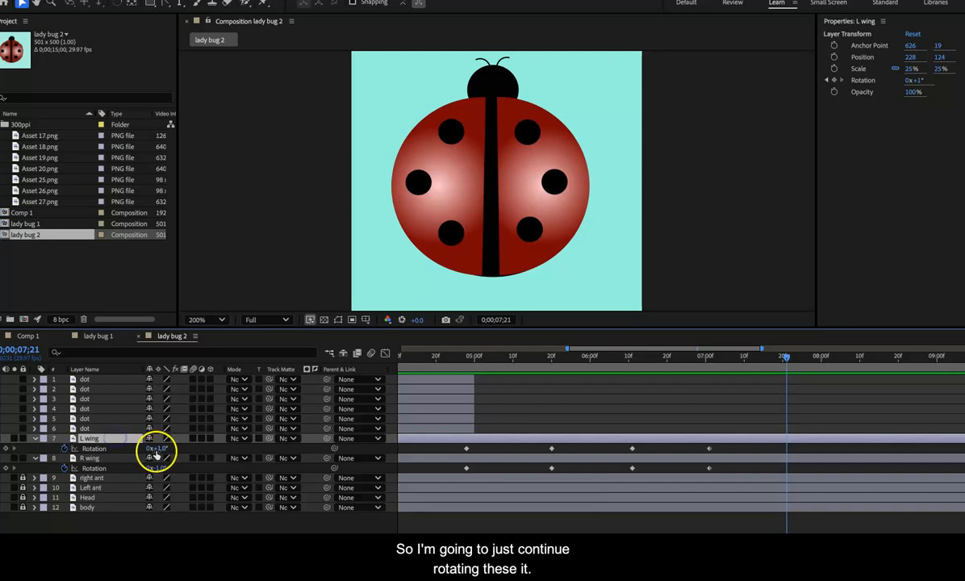
pyautogui.moveTo(161, 451); pyautogui.dragTo(178, 447)
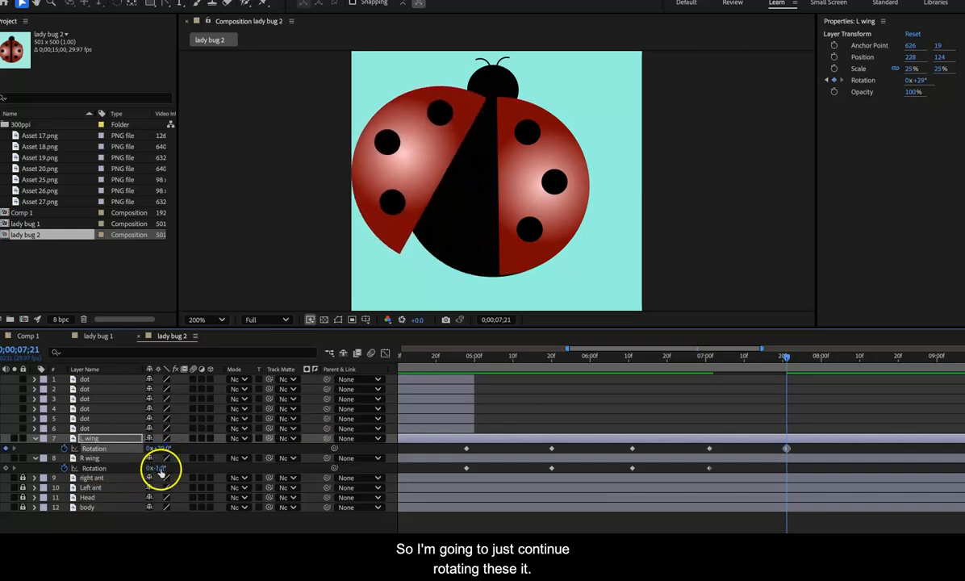
pyautogui.moveTo(161, 470); pyautogui.dragTo(145, 471)
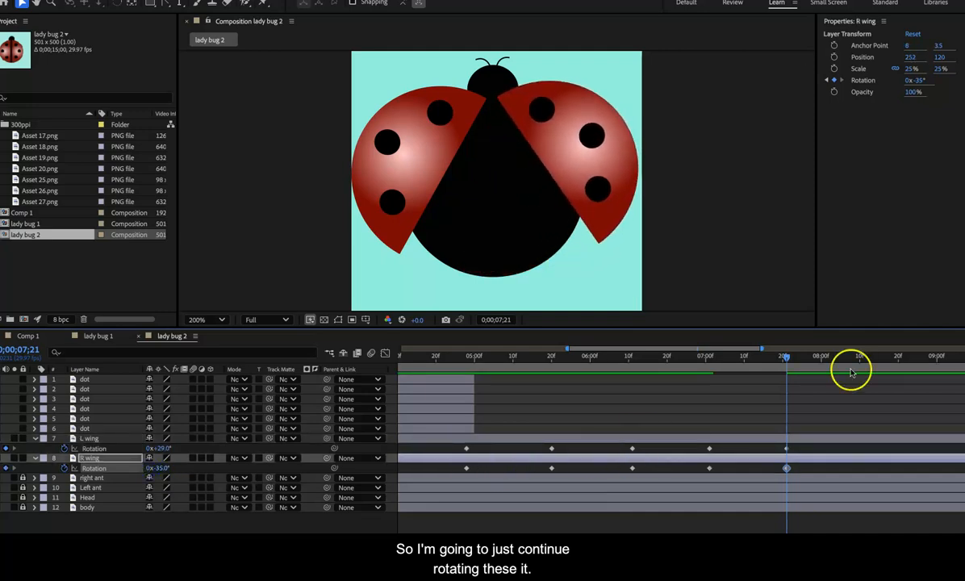
# Step: Keyframe the wings closed at 0;00;08;11 with both rotations at -1°, and open at 0;00;09;02 with L wing 30° and R wing -33°
pyautogui.moveTo(790, 360); pyautogui.dragTo(849, 360)
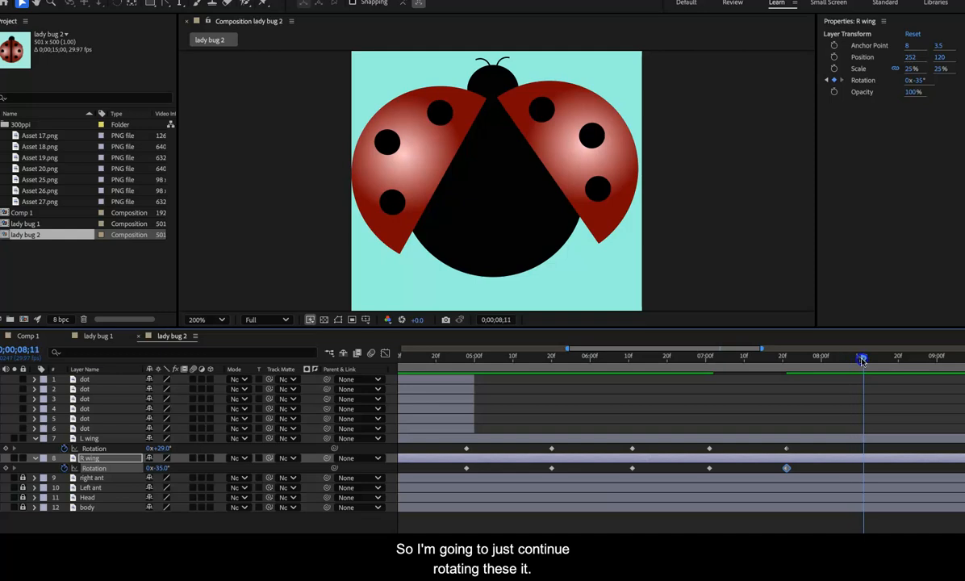
pyautogui.moveTo(160, 449); pyautogui.dragTo(182, 470)
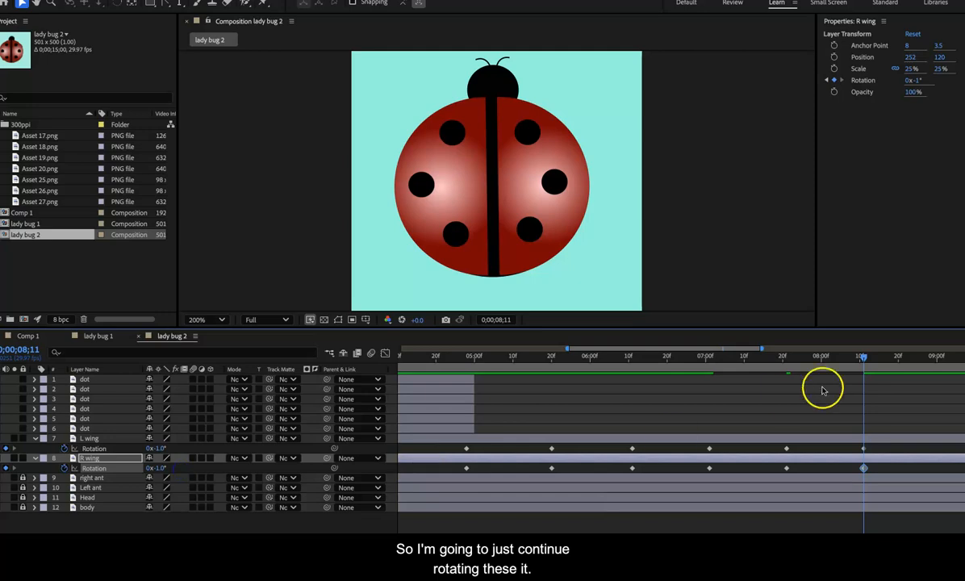
pyautogui.moveTo(865, 356); pyautogui.dragTo(927, 358)
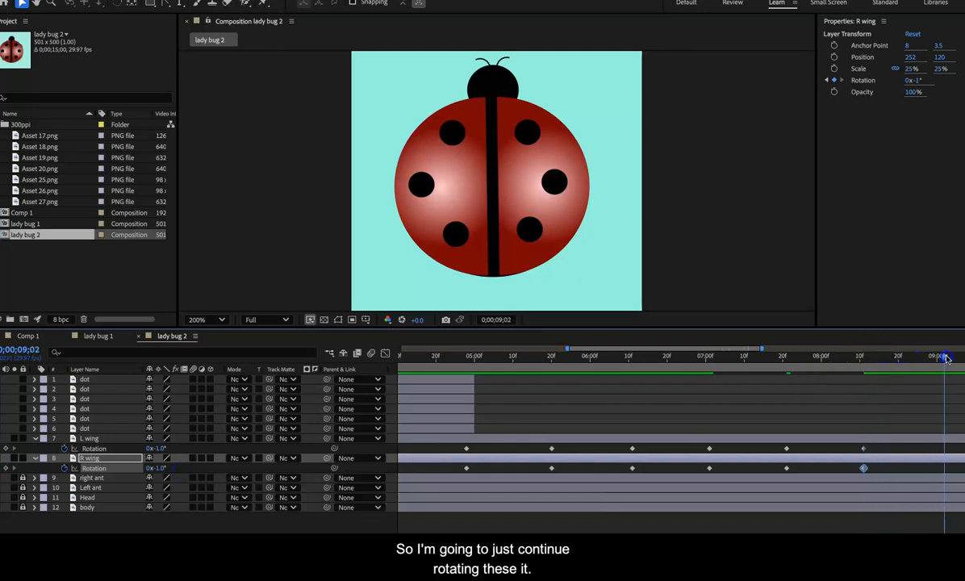
pyautogui.moveTo(157, 448); pyautogui.dragTo(141, 468)
pyautogui.click(159, 467)
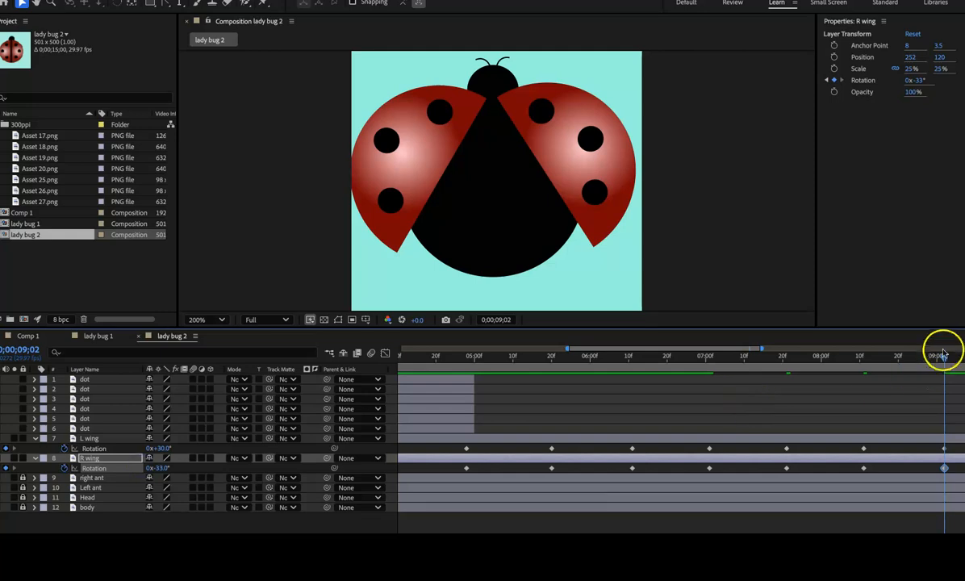
# Step: Keyframe the wings closed at 0;00;09;24 with L wing 1° and R wing -1°, and open at 0;00;10;15 with 24° and -23°
pyautogui.moveTo(945, 359); pyautogui.dragTo(369, 418)
pyautogui.moveTo(642, 356); pyautogui.dragTo(823, 399)
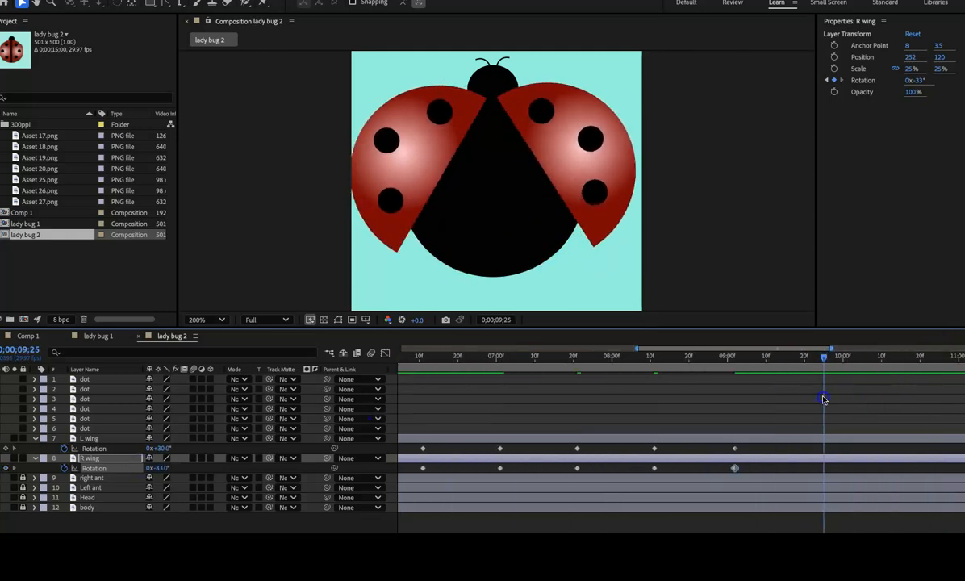
pyautogui.moveTo(165, 447); pyautogui.dragTo(179, 467)
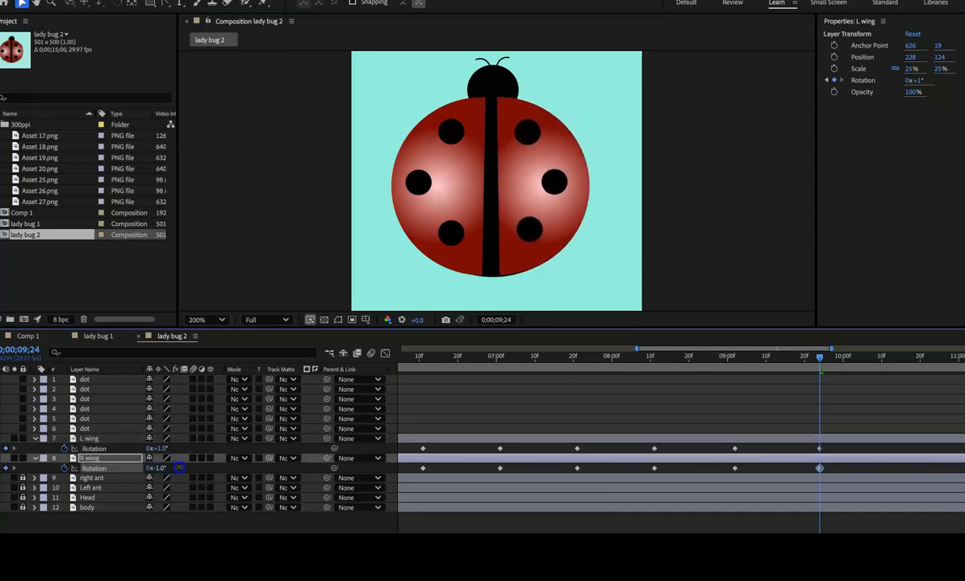
pyautogui.moveTo(822, 357); pyautogui.dragTo(901, 359)
pyautogui.moveTo(161, 450); pyautogui.dragTo(146, 468)
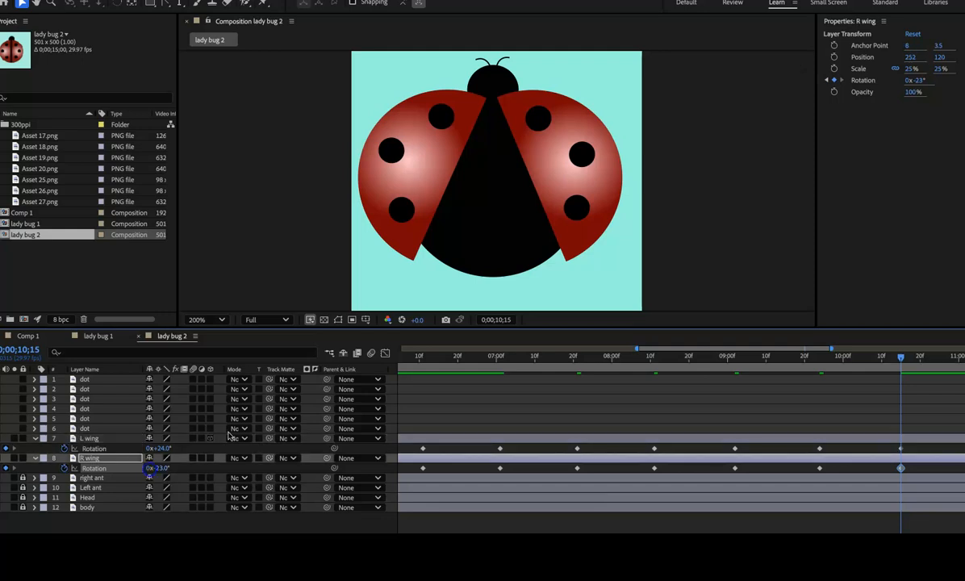
# Step: Keyframe the wings closed at 0;00;11;06 with L wing 1° and R wing 0°, and open at 0;00;11;25 with 22° and -27°
pyautogui.moveTo(957, 357); pyautogui.dragTo(539, 369)
pyautogui.moveTo(163, 449); pyautogui.dragTo(173, 467)
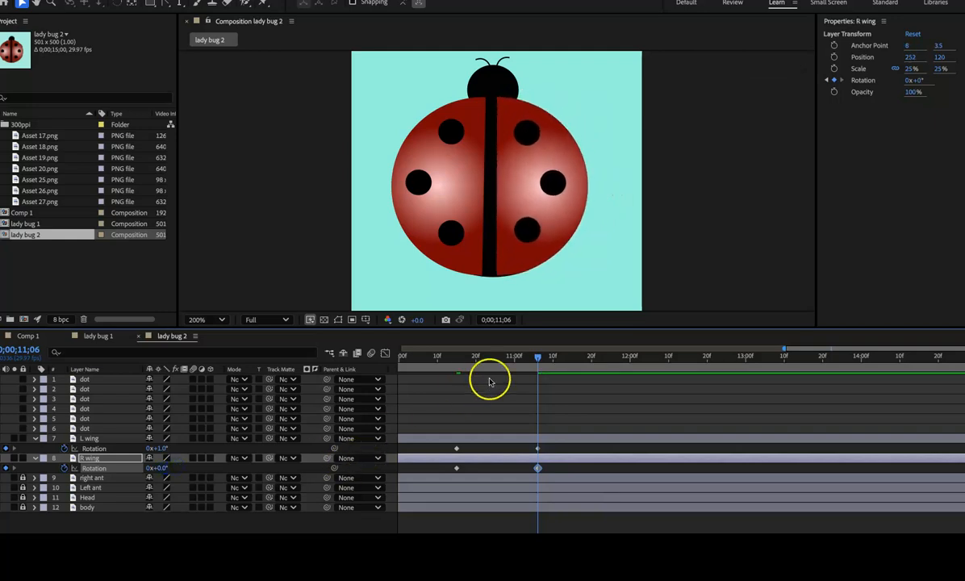
pyautogui.moveTo(537, 358); pyautogui.dragTo(611, 361)
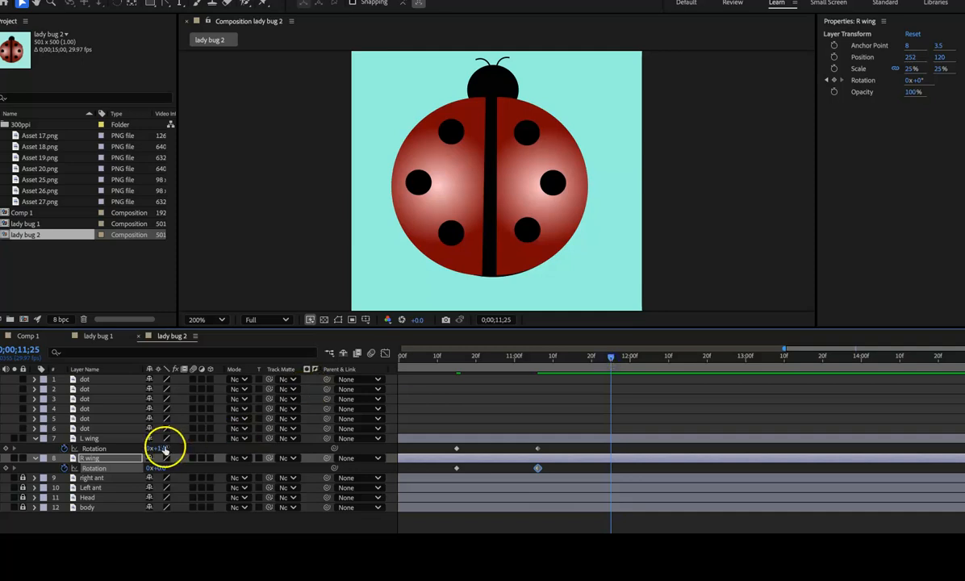
pyautogui.moveTo(161, 448); pyautogui.dragTo(148, 471)
# Step: At 0;00;12;17, keyframe the wings nearly closed with L wing rotation at 3° and R wing rotation at -3°
pyautogui.moveTo(611, 355); pyautogui.dragTo(691, 360)
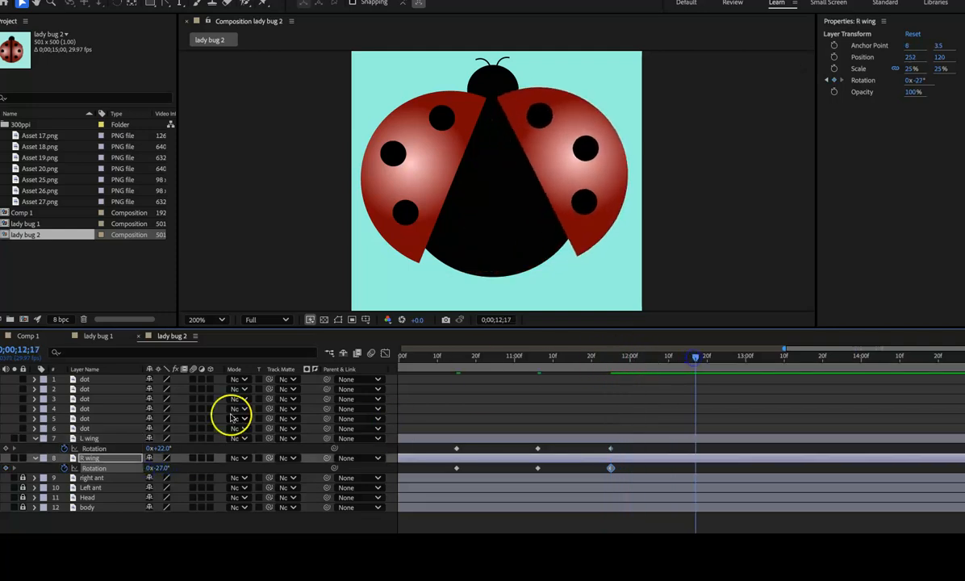
pyautogui.moveTo(165, 451)
pyautogui.mouseDown()
pyautogui.moveTo(153, 449)
pyautogui.moveTo(173, 467)
pyautogui.mouseUp()
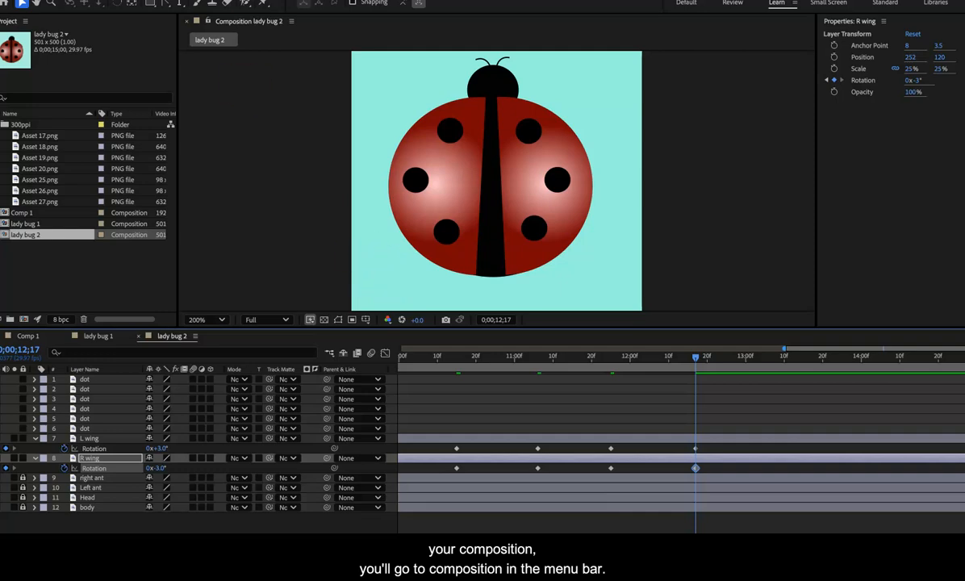
# Step: Check the duration in the lady bug 2 composition settings and close them without changes
pyautogui.click(154, 1)
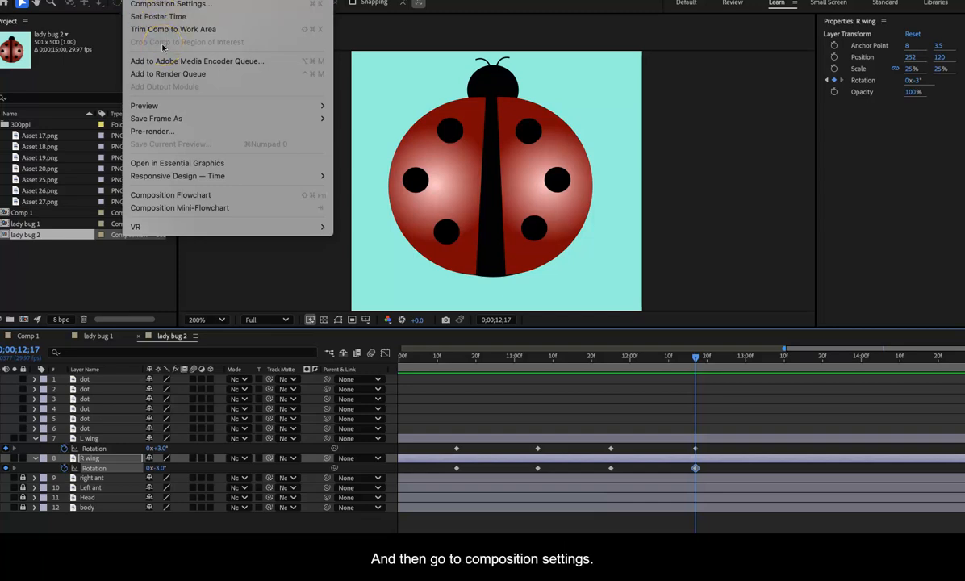
pyautogui.click(175, 5)
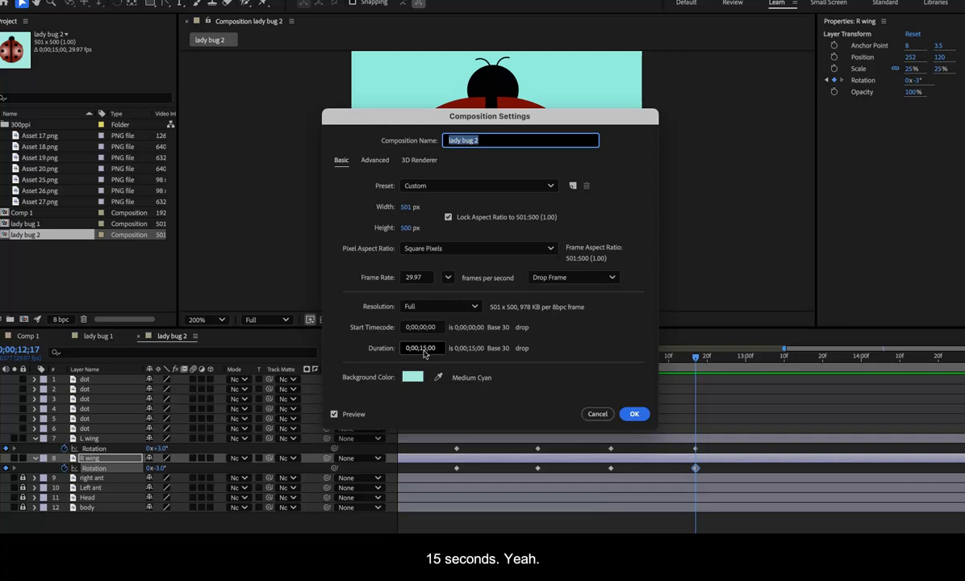
pyautogui.click(598, 415)
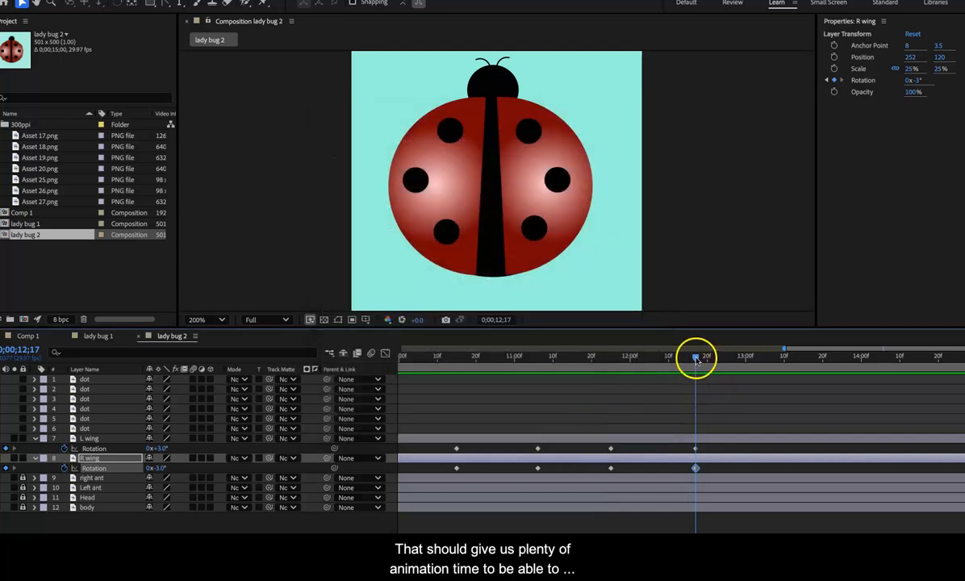
# Step: Keyframe the wings open at 0;00;13;10 with L wing 30° and R wing -33°, and closed at 0;00;14;02 with 2° and -2°
pyautogui.moveTo(697, 360); pyautogui.dragTo(787, 369)
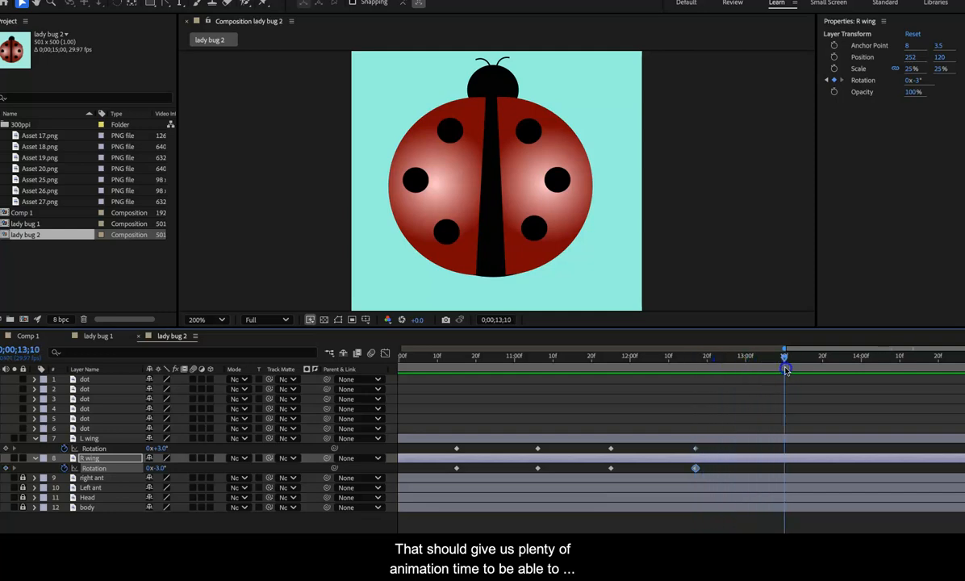
pyautogui.click(161, 449)
pyautogui.moveTo(162, 449); pyautogui.dragTo(139, 469)
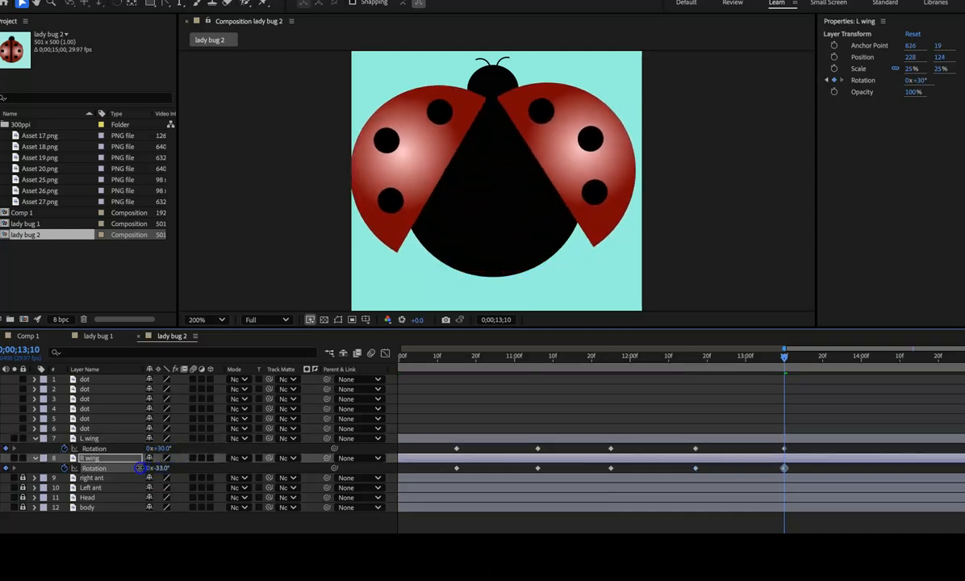
pyautogui.moveTo(784, 356); pyautogui.dragTo(866, 361)
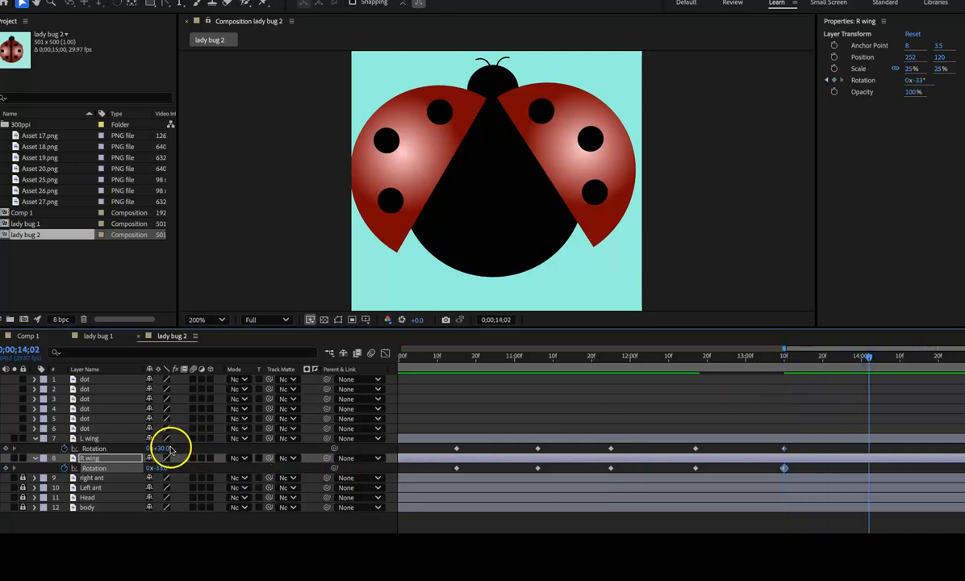
pyautogui.moveTo(159, 449); pyautogui.dragTo(176, 466)
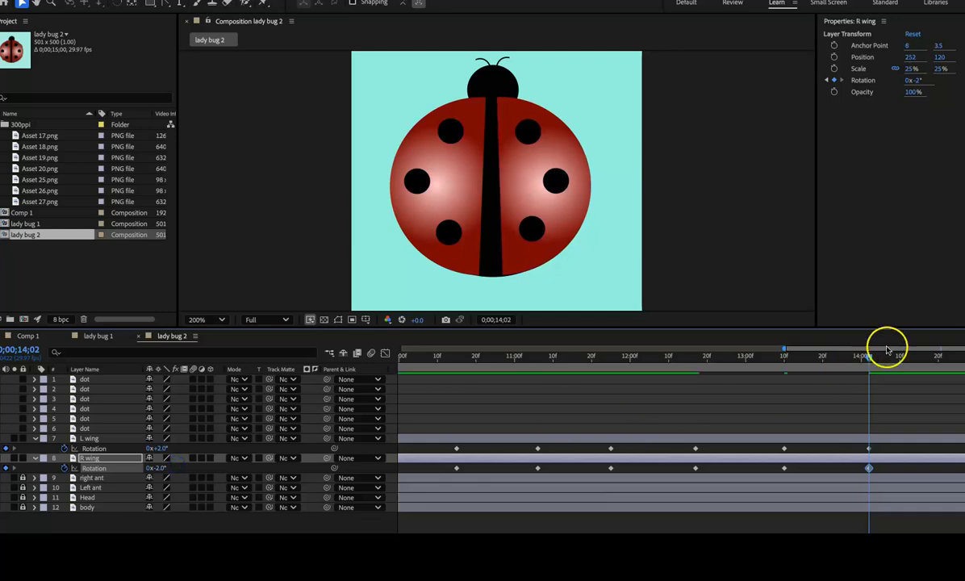
# Step: Keyframe the wings open at 0;00;14;18 with L wing 28° and R wing -26°, and closed at 0;00;14;29 with 0° and -1°
pyautogui.moveTo(870, 358); pyautogui.dragTo(964, 358)
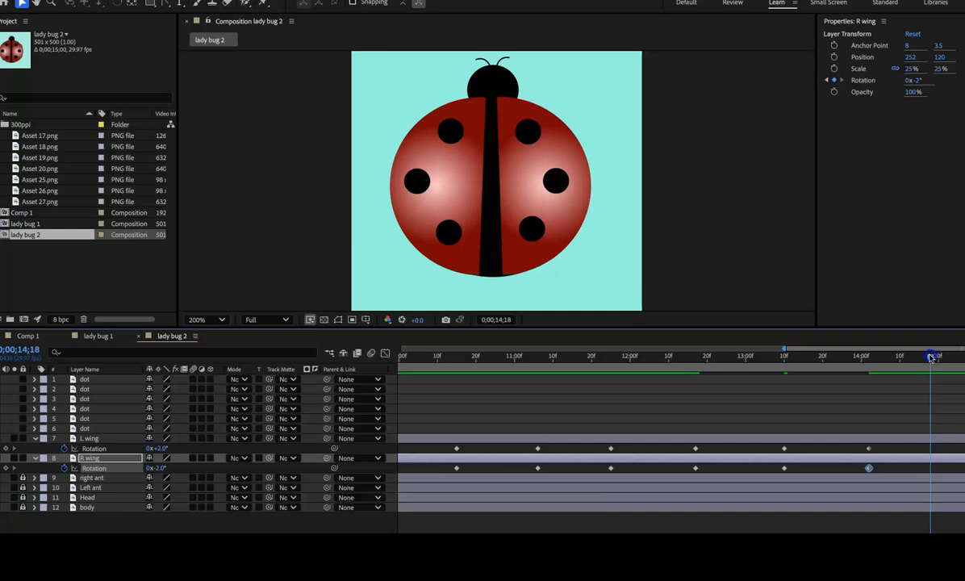
pyautogui.moveTo(161, 451); pyautogui.dragTo(146, 468)
pyautogui.moveTo(931, 359); pyautogui.dragTo(964, 360)
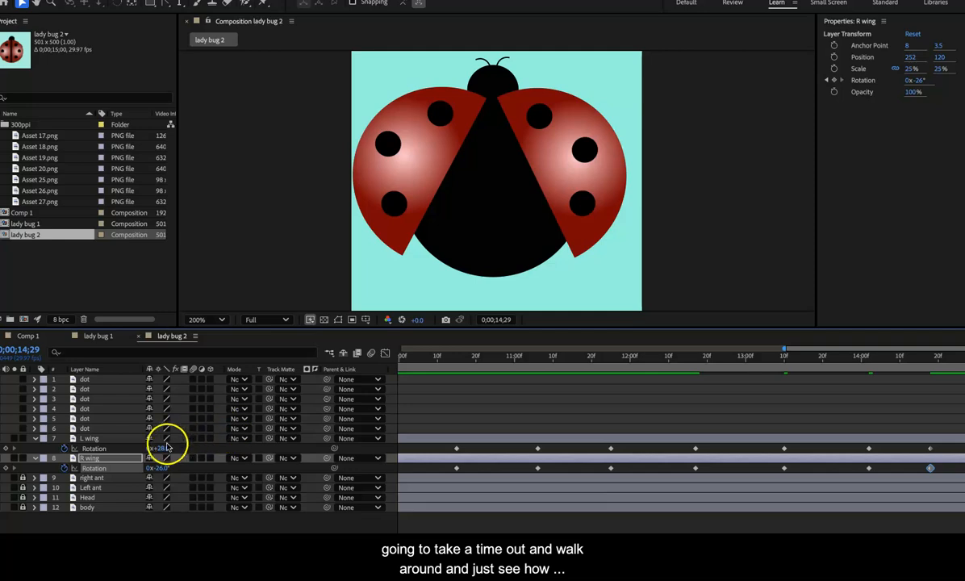
pyautogui.moveTo(157, 449)
pyautogui.mouseDown()
pyautogui.moveTo(166, 448)
pyautogui.moveTo(153, 469)
pyautogui.moveTo(175, 468)
pyautogui.moveTo(162, 449)
pyautogui.mouseUp()
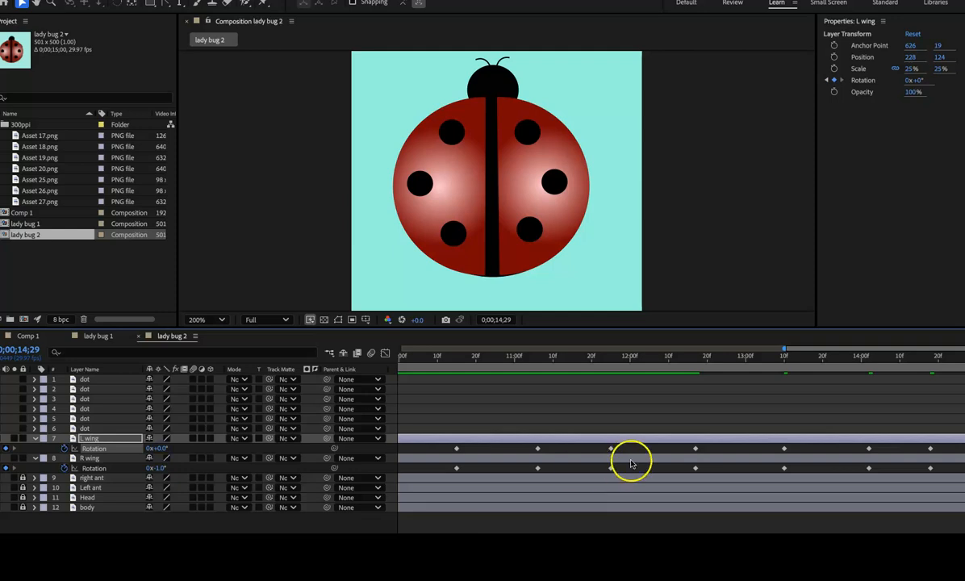
# Step: Move both wings' Rotation keyframe pairs at 0;00;14;02, 0;00;13;10 and 0;00;12;17 about three frames earlier each
pyautogui.moveTo(863, 439); pyautogui.dragTo(863, 473)
pyautogui.click(868, 449)
pyautogui.keyDown('shift'); pyautogui.click(868, 468); pyautogui.keyUp('shift')
pyautogui.moveTo(868, 468); pyautogui.dragTo(858, 469)
pyautogui.click(784, 450)
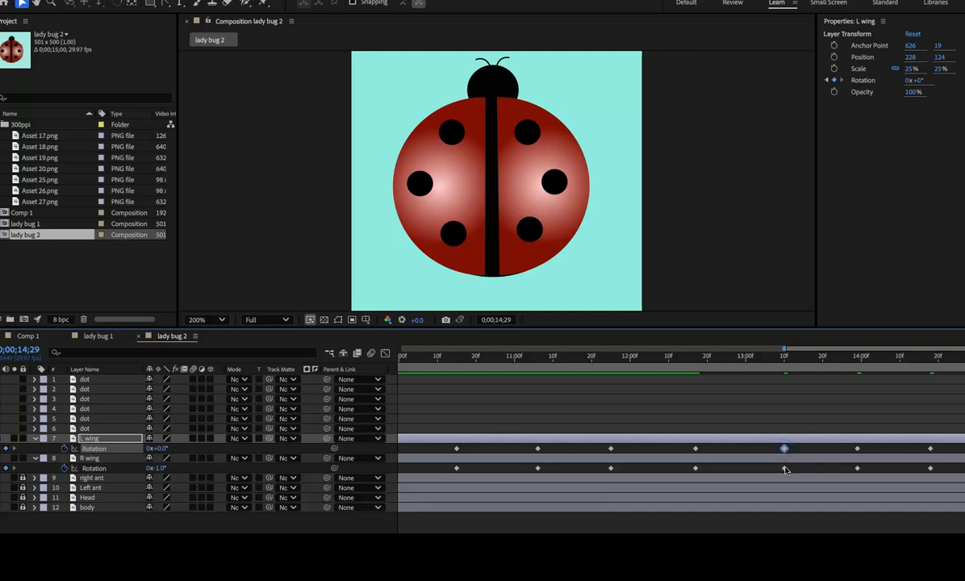
pyautogui.keyDown('shift'); pyautogui.click(784, 468); pyautogui.keyUp('shift')
pyautogui.moveTo(785, 468); pyautogui.dragTo(772, 471)
pyautogui.click(695, 468)
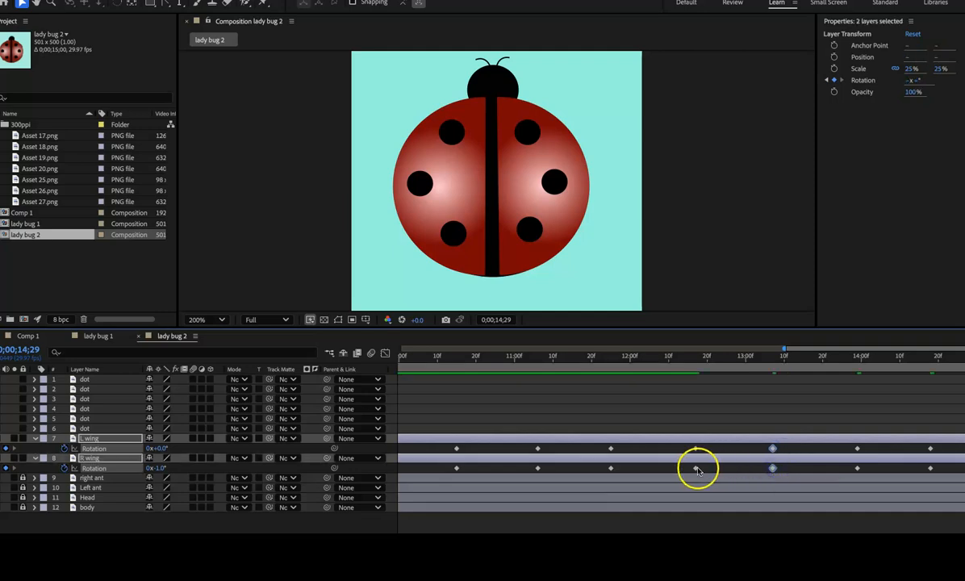
pyautogui.keyDown('shift'); pyautogui.click(695, 450); pyautogui.keyUp('shift')
pyautogui.moveTo(696, 450); pyautogui.dragTo(684, 450)
# Step: Even out the flapping by moving both wings' keyframe pairs near 0;00;14;18, 0;00;13;29 and 0;00;13;07 about four to five frames earlier
pyautogui.click(929, 449)
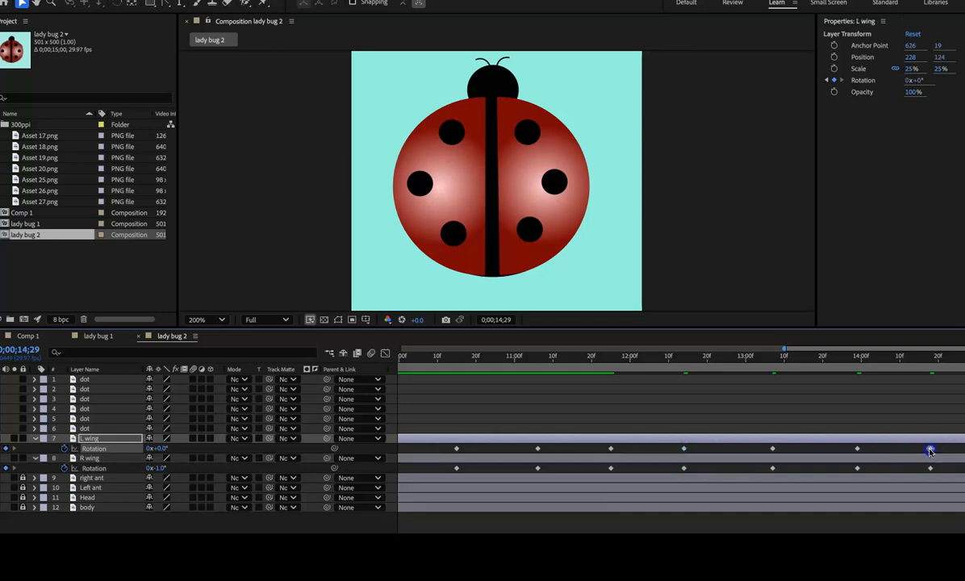
pyautogui.keyDown('shift'); pyautogui.click(929, 468); pyautogui.keyUp('shift')
pyautogui.moveTo(930, 468); pyautogui.dragTo(838, 469)
pyautogui.click(857, 449)
pyautogui.keyDown('shift'); pyautogui.click(857, 468); pyautogui.keyUp('shift')
pyautogui.click(772, 469)
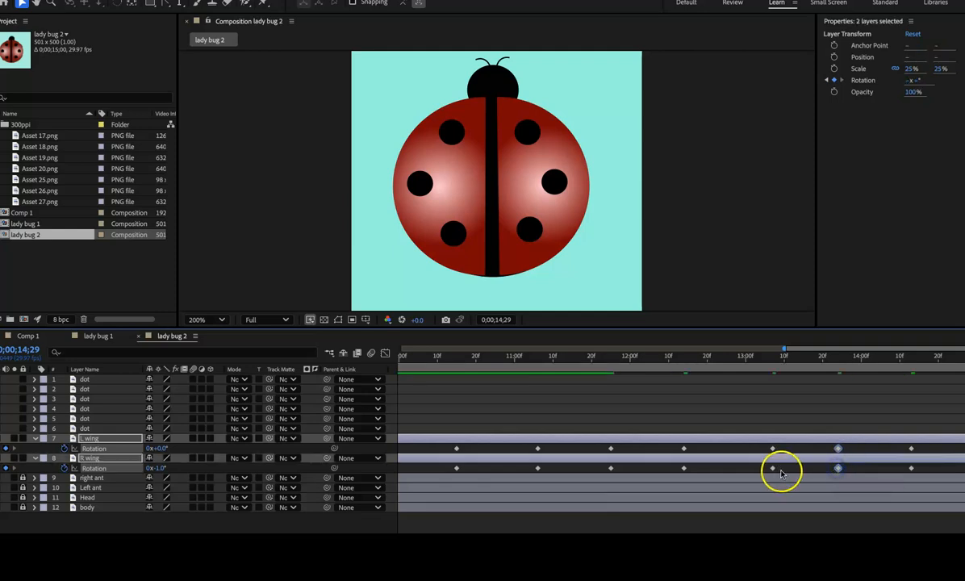
pyautogui.keyDown('shift'); pyautogui.click(772, 448); pyautogui.keyUp('shift')
pyautogui.moveTo(772, 449); pyautogui.dragTo(755, 452)
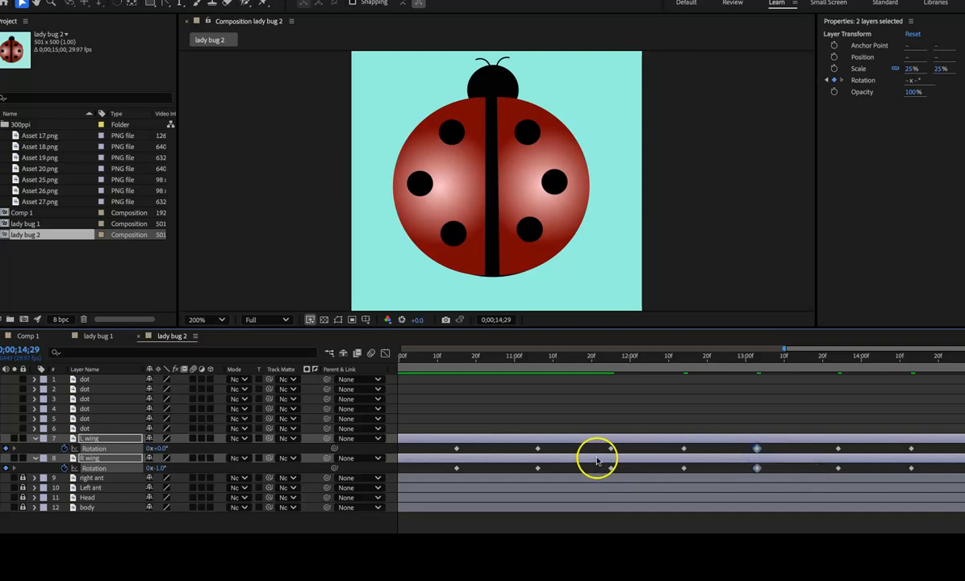
# Step: Preview the lady bug 2 animation to check the wing flapping
pyautogui.press('space')
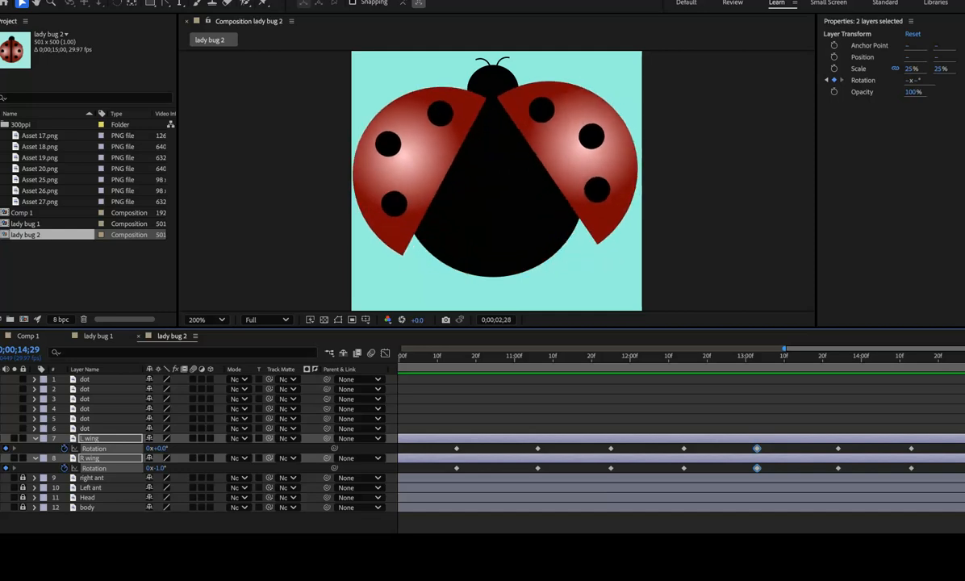
# Step: Bring up the lady bug 1 composition and reposition the program window on the desktop
pyautogui.click(115, 466)
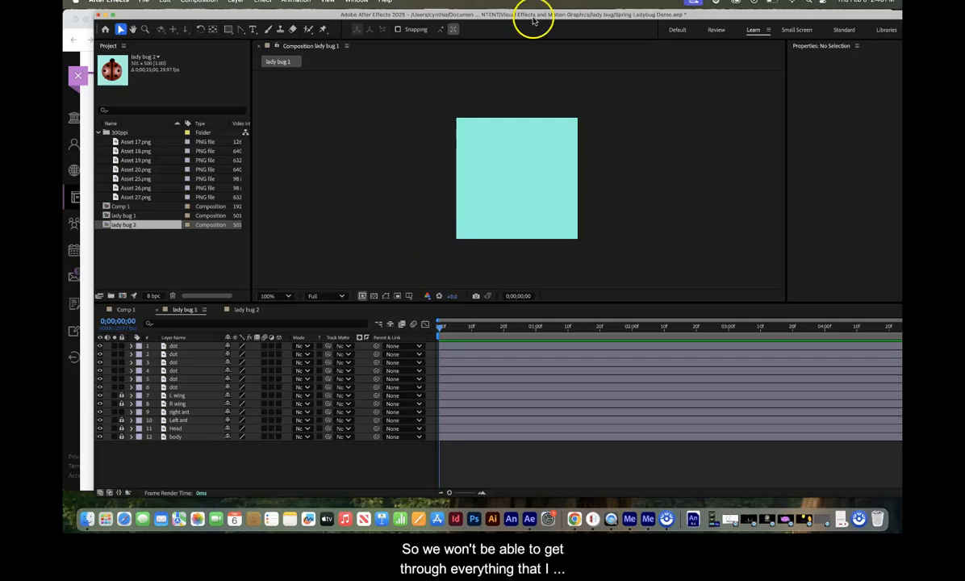
pyautogui.moveTo(540, 15); pyautogui.dragTo(498, 15)
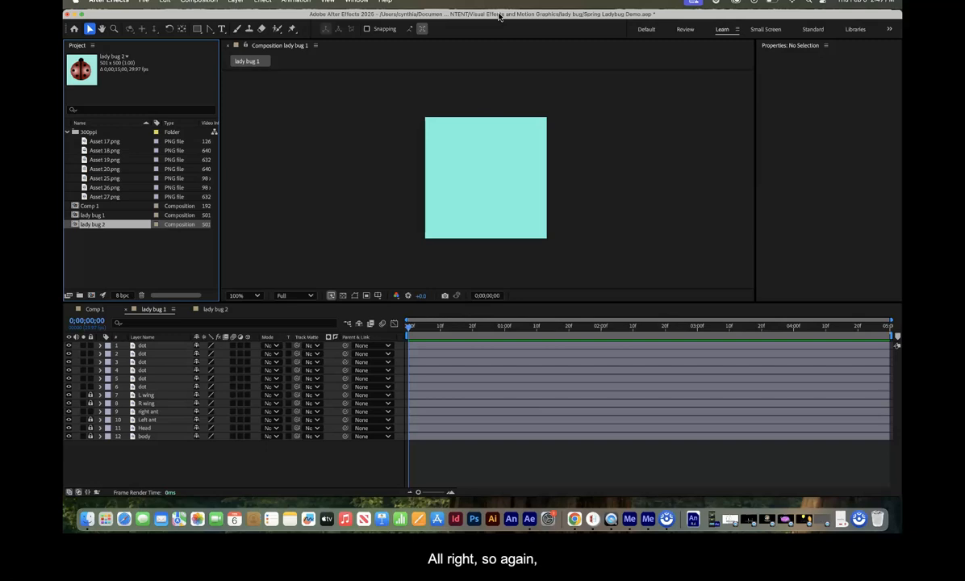
# Step: Preview the dots' animation in the lady bug 1 composition and the flapping wings in the lady bug 2 composition
pyautogui.press('Return')
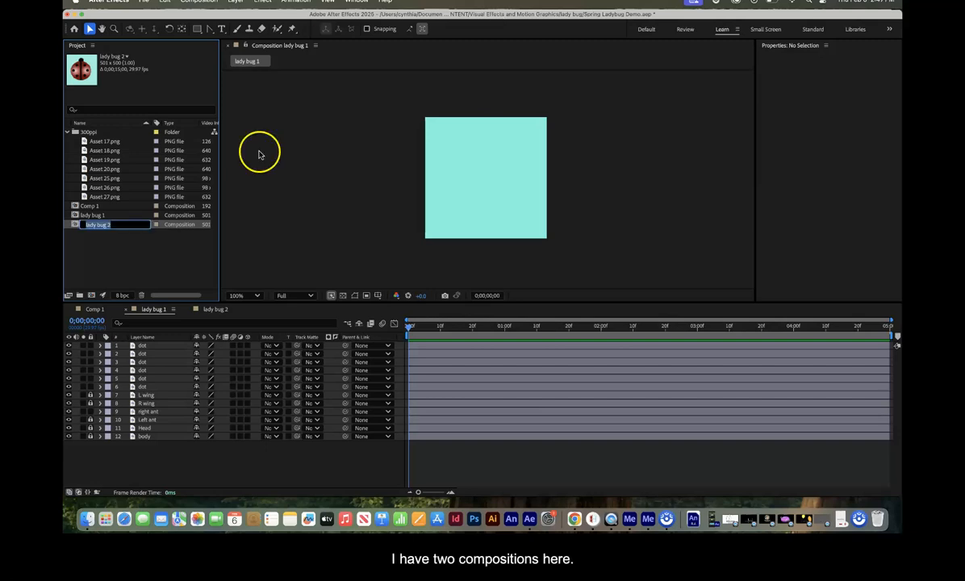
pyautogui.click(292, 255)
pyautogui.click(464, 463)
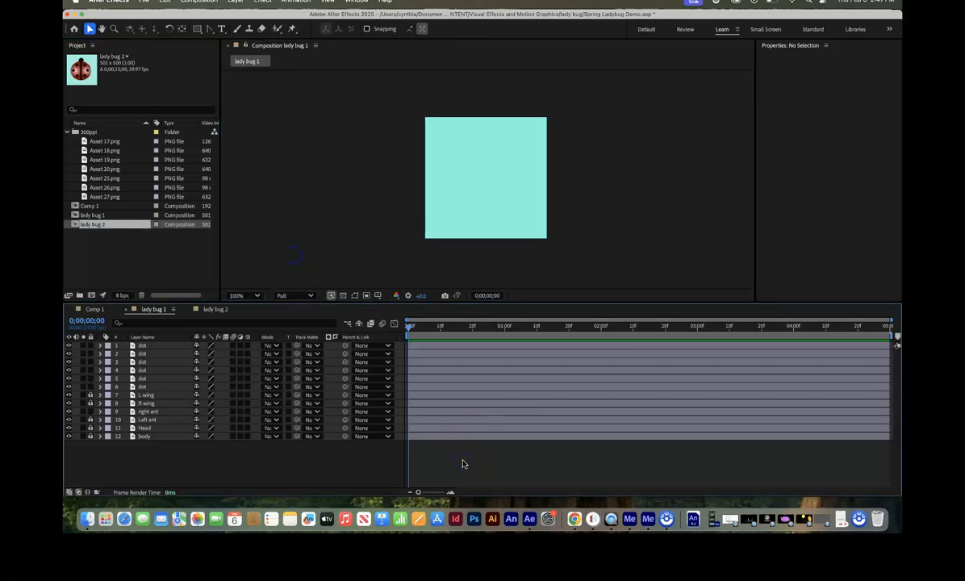
pyautogui.press('space')
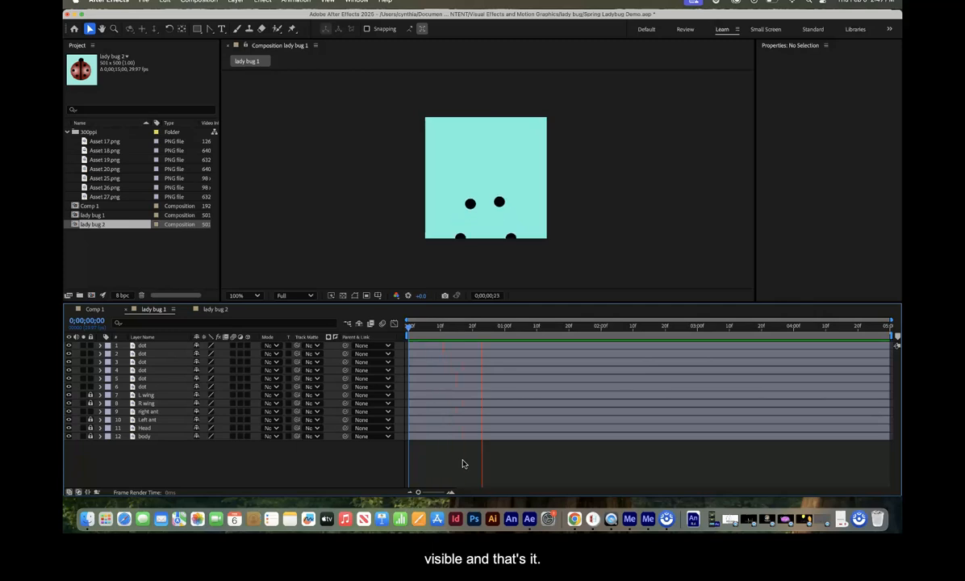
pyautogui.press('space')
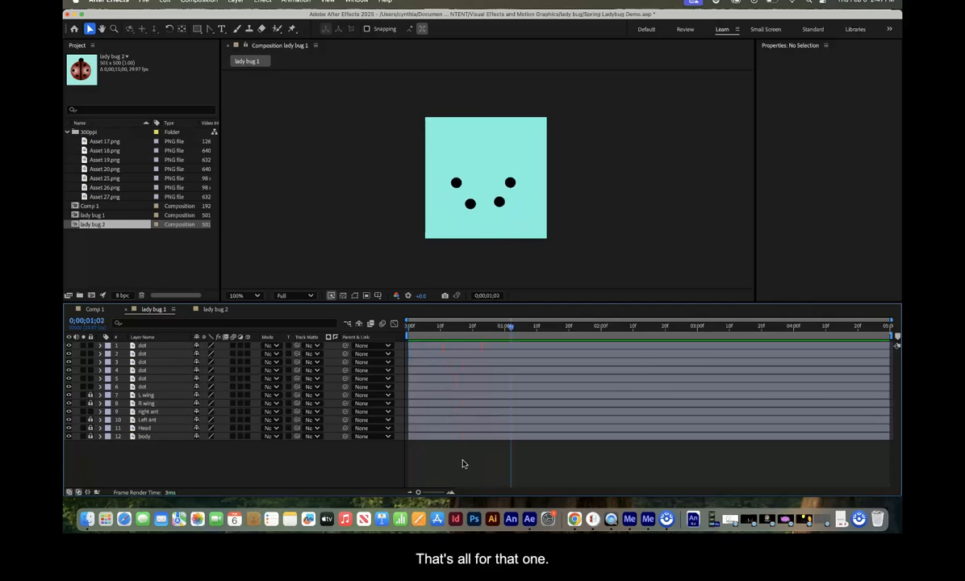
pyautogui.click(214, 310)
pyautogui.press('space')
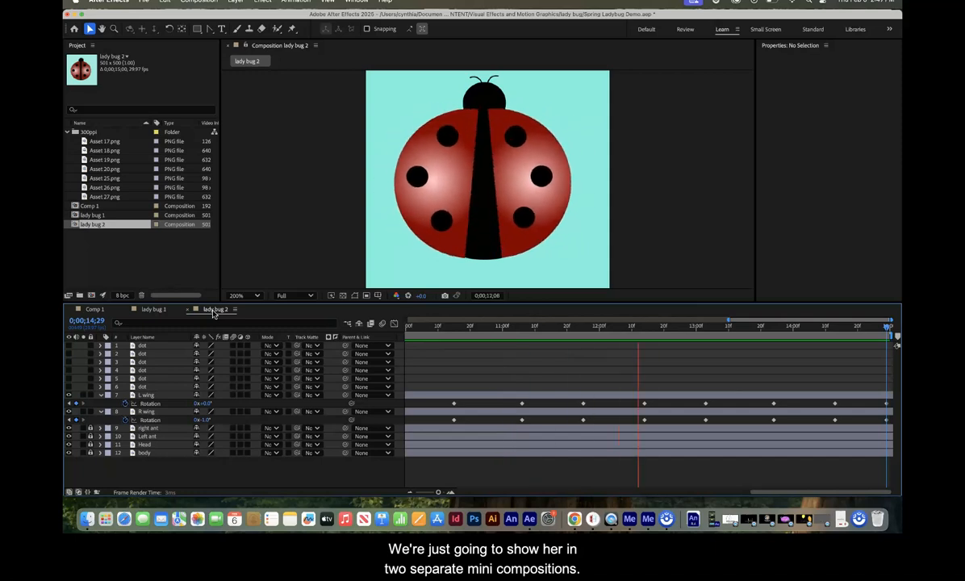
# Step: Open Comp 1 and set its duration to 0;00;15;00 in the composition settings
pyautogui.doubleClick(94, 206)
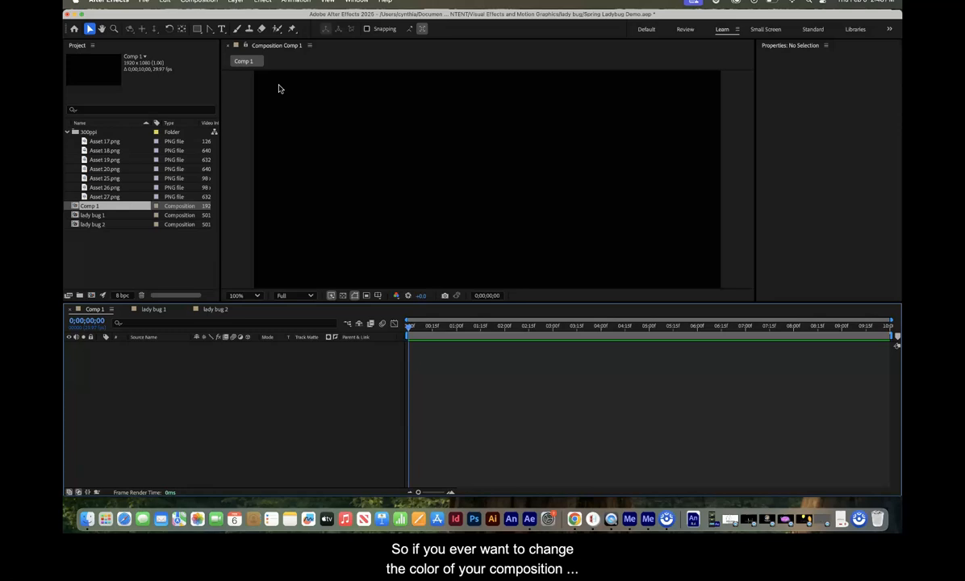
pyautogui.click(199, 3)
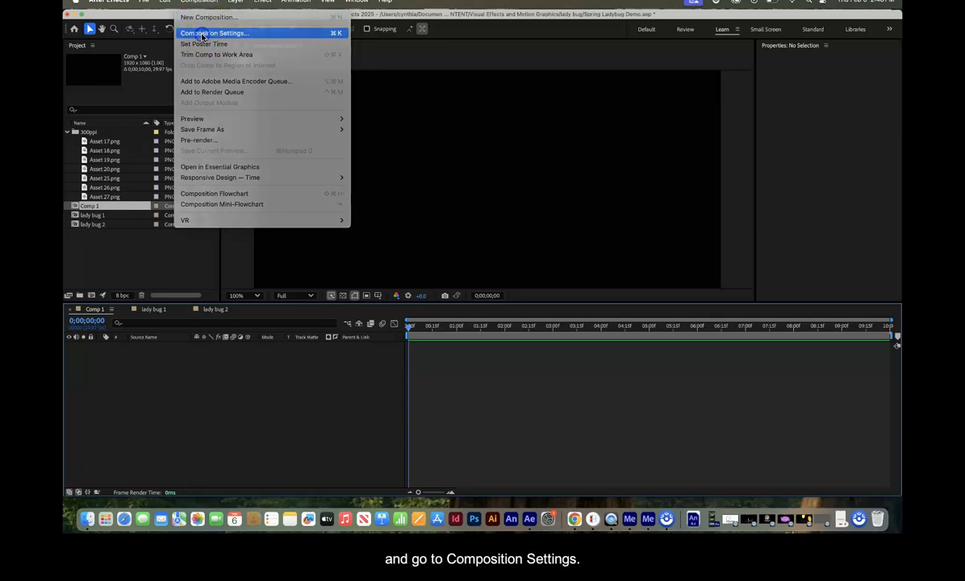
pyautogui.click(201, 34)
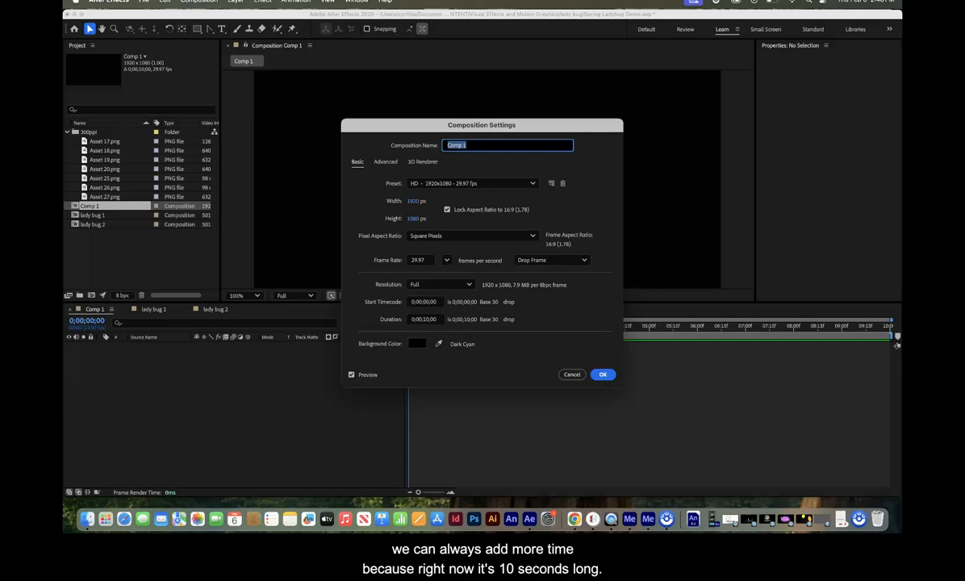
pyautogui.click(427, 323)
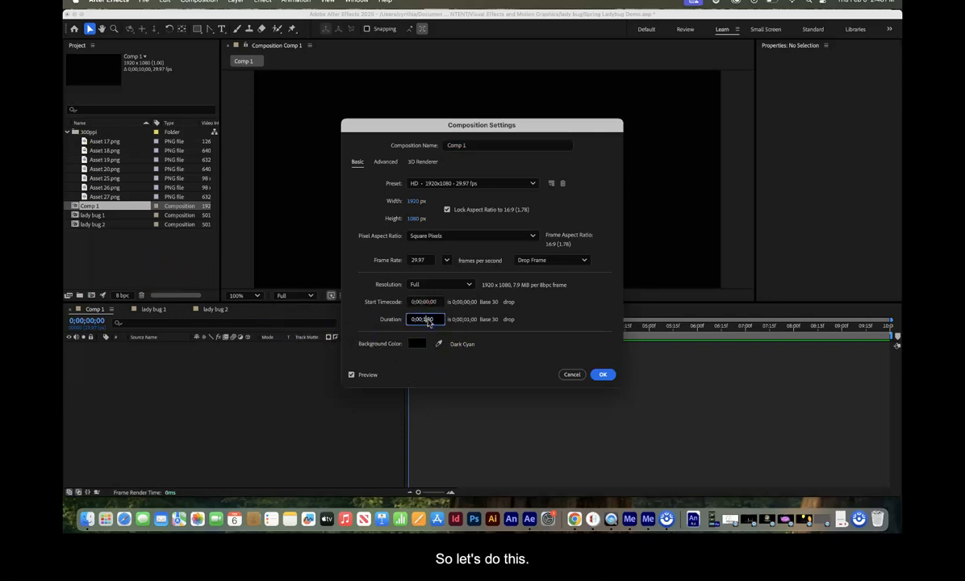
# Step: Set Comp 1's background colour to pale green CAF7D1 and apply the composition settings
pyautogui.click(419, 344)
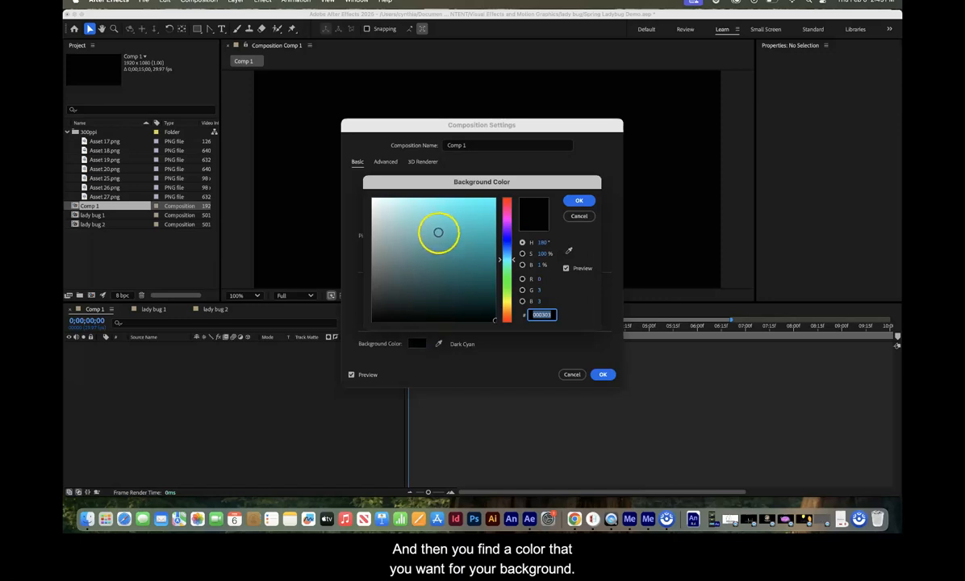
pyautogui.click(410, 203)
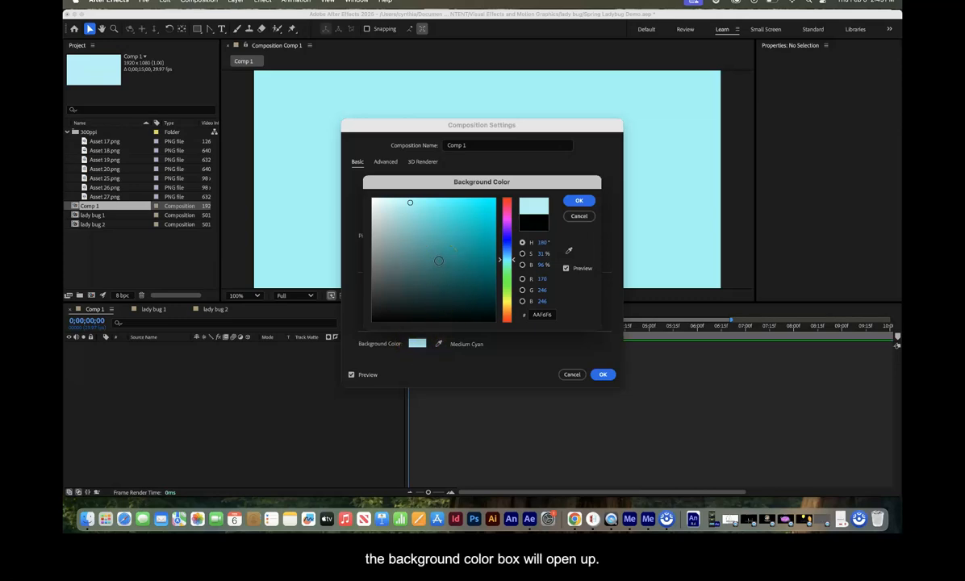
pyautogui.moveTo(511, 274)
pyautogui.mouseDown()
pyautogui.moveTo(514, 226)
pyautogui.moveTo(513, 300)
pyautogui.moveTo(512, 259)
pyautogui.moveTo(511, 268)
pyautogui.mouseUp()
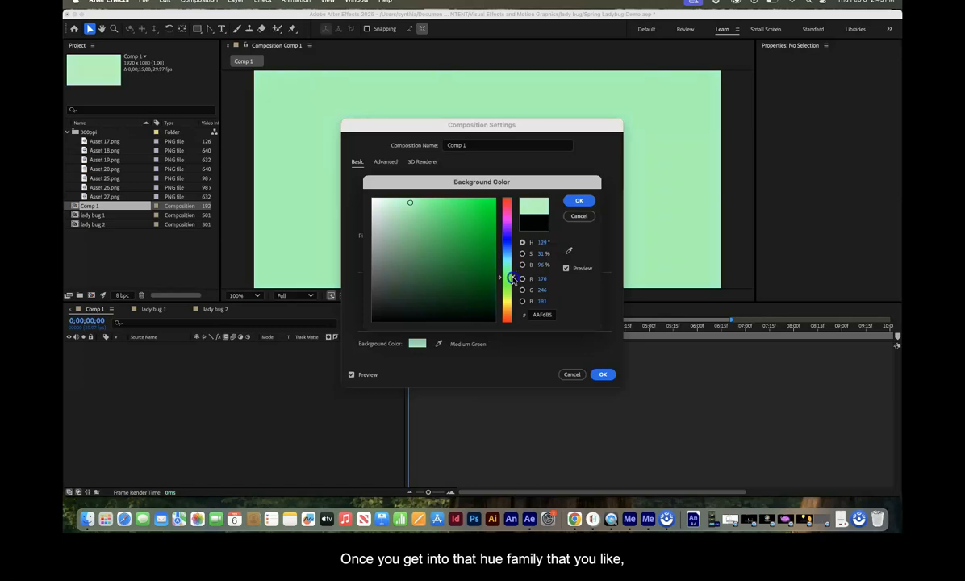
pyautogui.moveTo(409, 202); pyautogui.dragTo(394, 201)
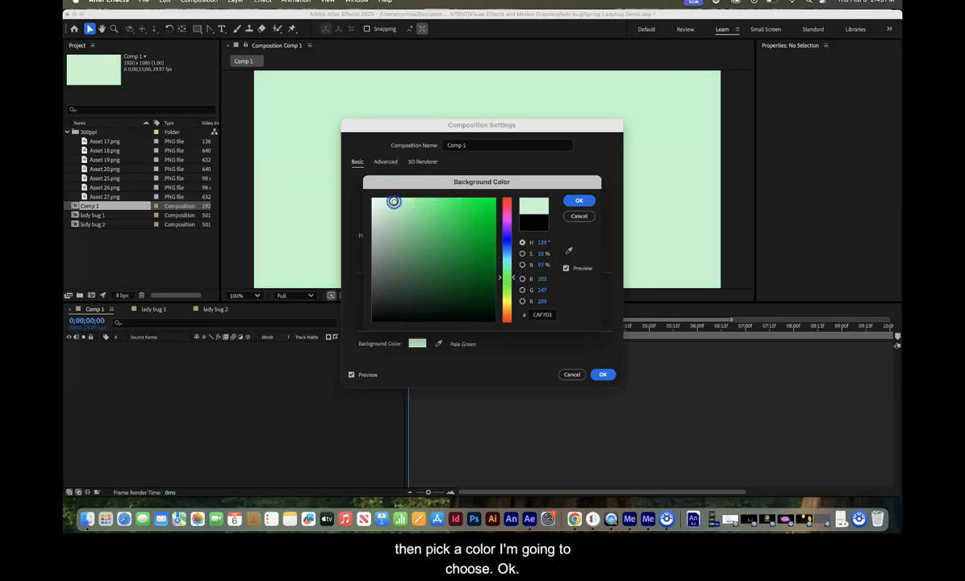
pyautogui.click(581, 201)
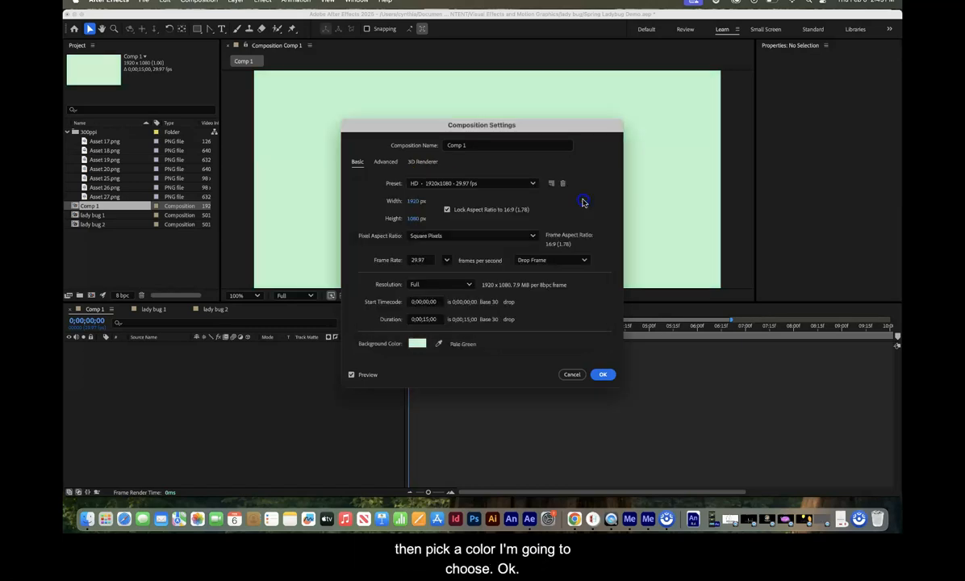
pyautogui.click(604, 374)
# Step: Enlarge the composition viewer, place lady bug 1 in Comp 1 below the centre at about 954, 728, and preview it
pyautogui.moveTo(547, 303); pyautogui.dragTo(552, 359)
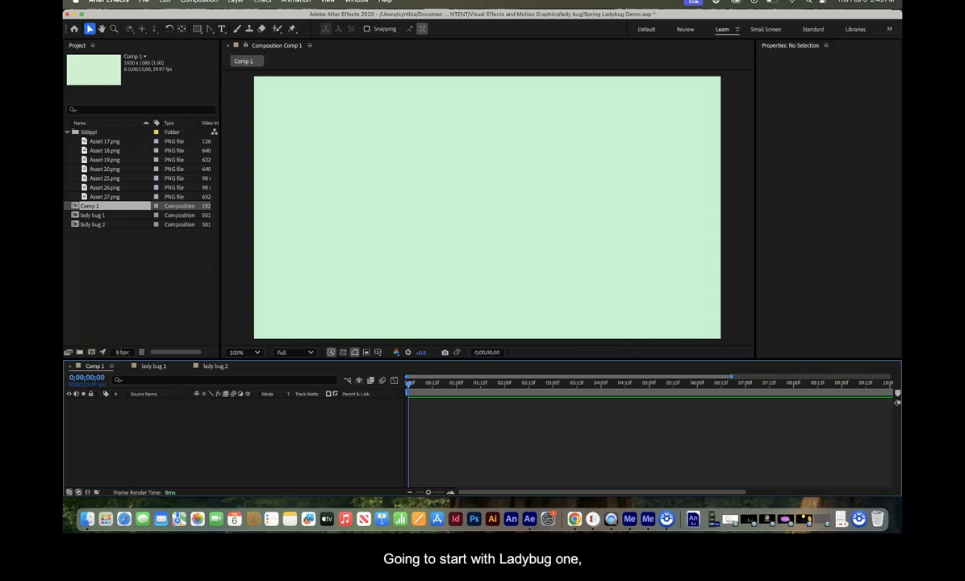
pyautogui.moveTo(98, 218); pyautogui.dragTo(506, 275)
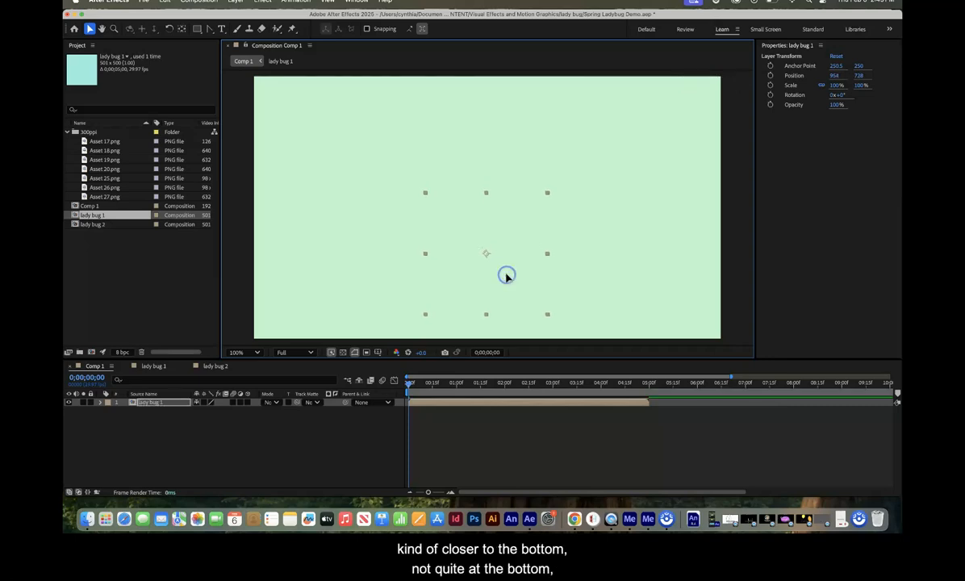
pyautogui.scroll(-2, 510, 264)
pyautogui.scroll(2, 511, 264)
pyautogui.scroll(-1, 511, 264)
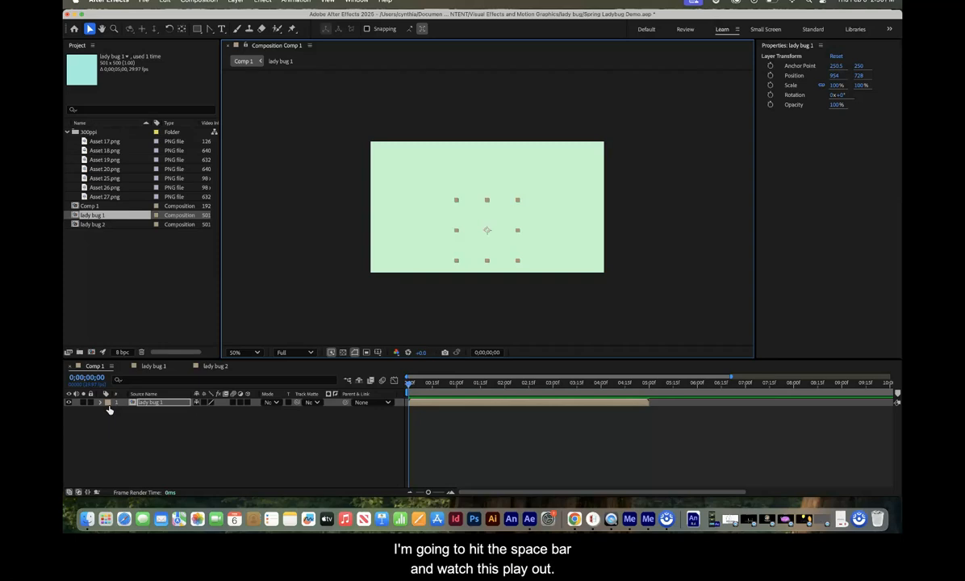
pyautogui.press('space')
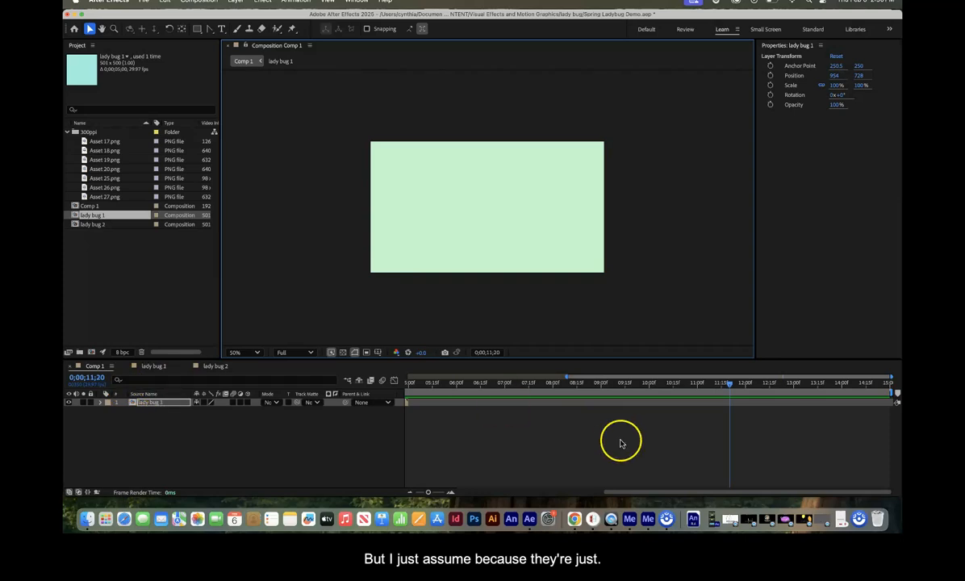
# Step: Add lady bug 2 to Comp 1 from time 0;00;00;00, over lady bug 1 at about 964, 740
pyautogui.moveTo(731, 385); pyautogui.dragTo(408, 387)
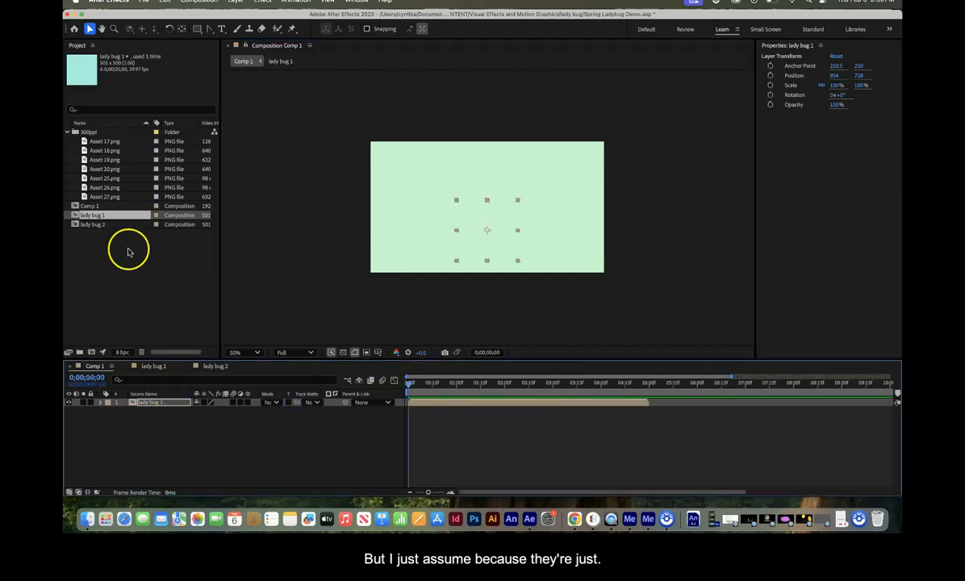
pyautogui.click(103, 228)
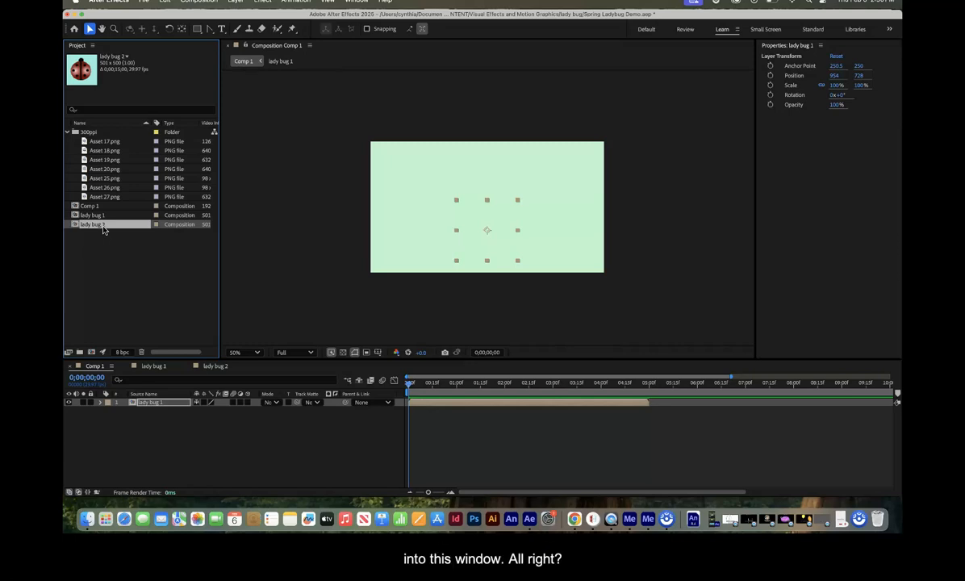
pyautogui.moveTo(104, 229); pyautogui.dragTo(488, 234)
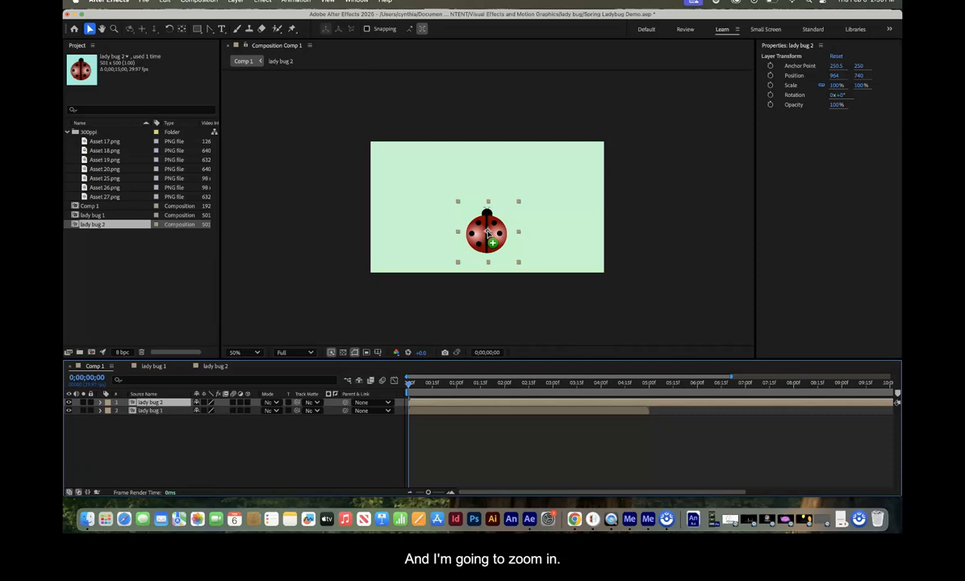
# Step: Check lady bug 2's placement against lady bug 1 at 200% magnification by toggling lady bug 2's visibility at the start
pyautogui.click(259, 352)
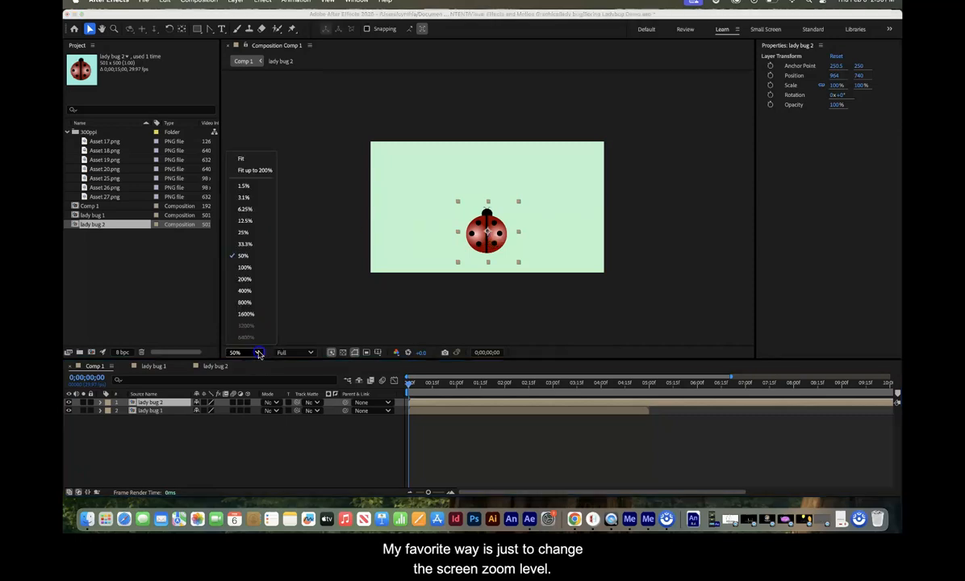
pyautogui.click(246, 271)
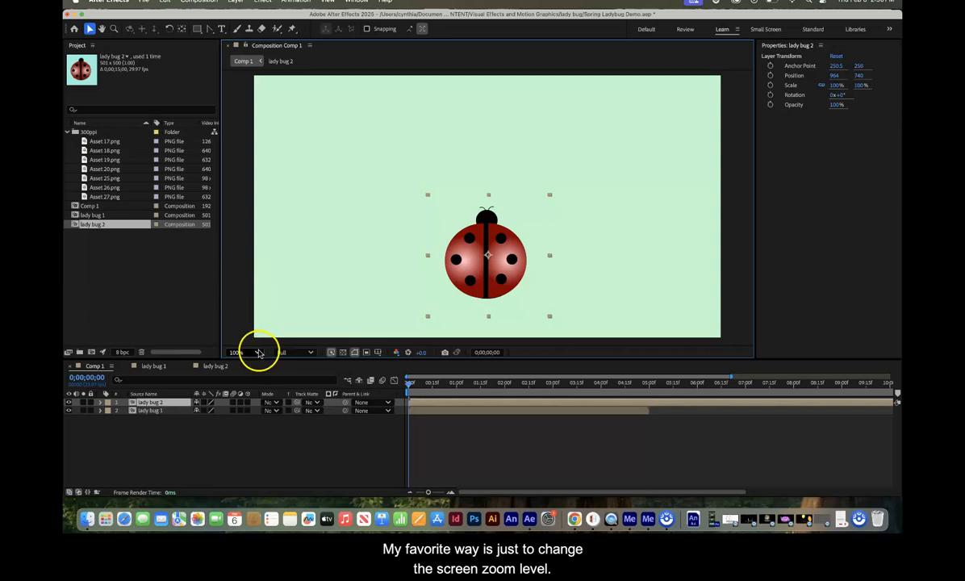
pyautogui.click(256, 351)
pyautogui.click(245, 279)
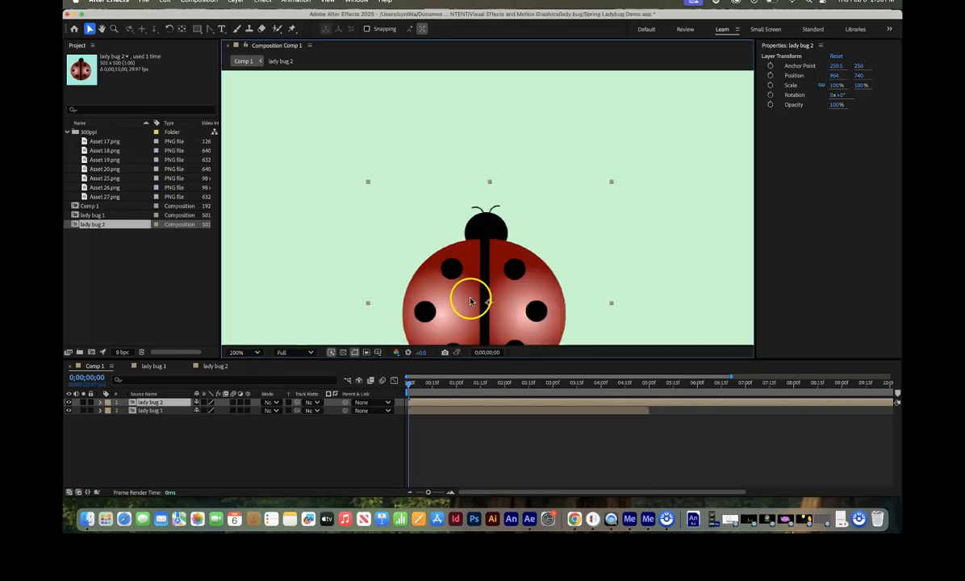
pyautogui.click(101, 30)
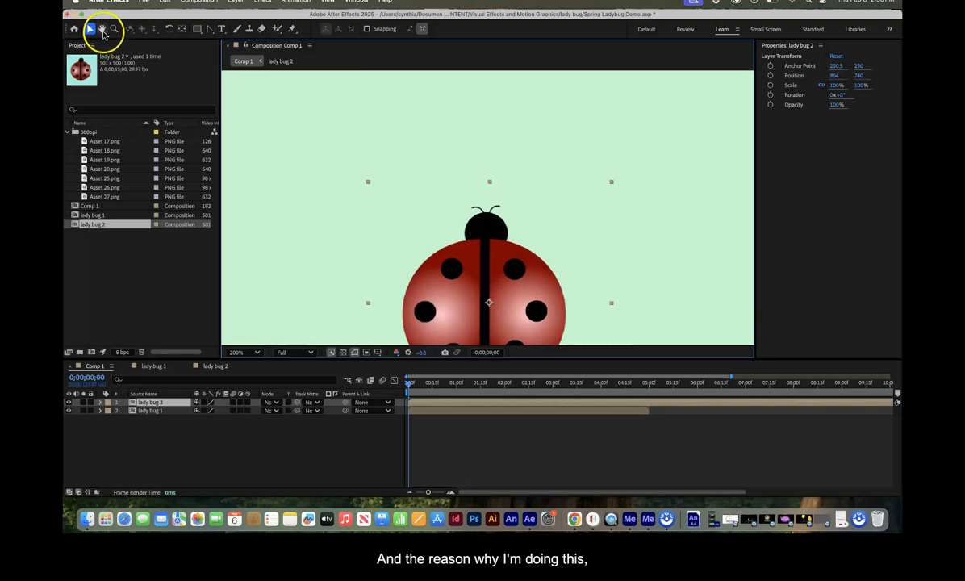
pyautogui.moveTo(457, 203); pyautogui.dragTo(445, 138)
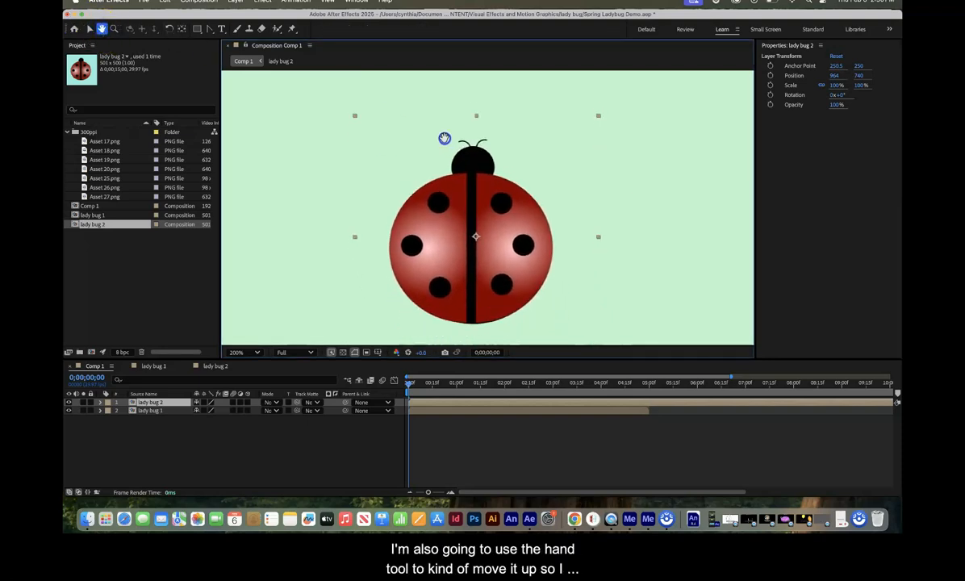
pyautogui.click(89, 30)
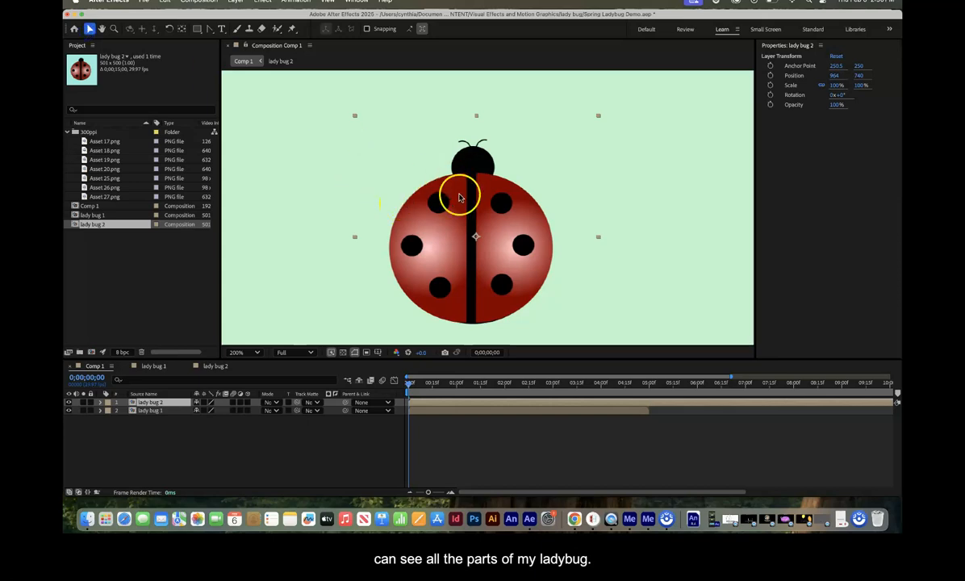
pyautogui.click(69, 403)
pyautogui.click(68, 403)
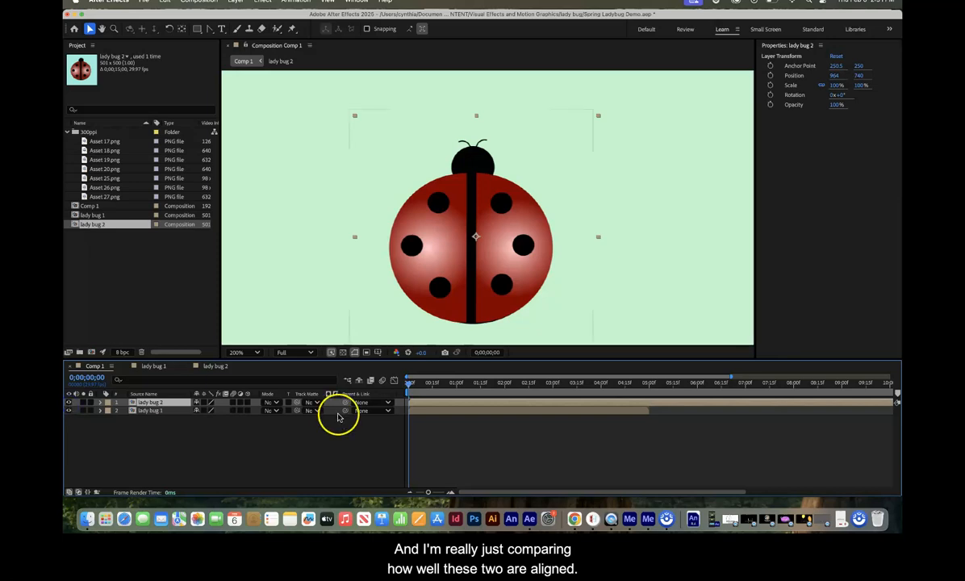
# Step: Compare the alignment of the two ladybugs at 0;00;02;19 by repeatedly hiding and showing lady bug 2
pyautogui.moveTo(409, 383); pyautogui.dragTo(502, 376)
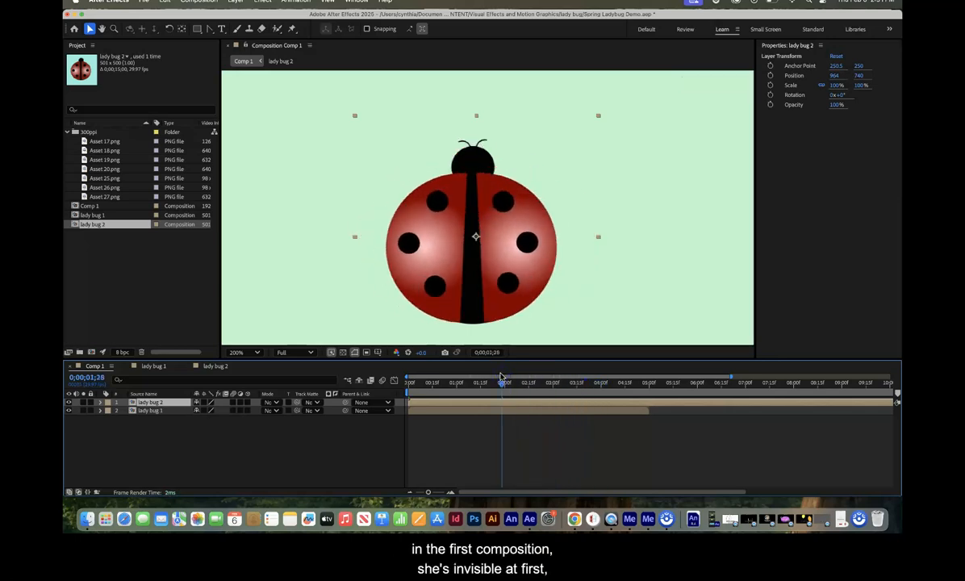
pyautogui.click(501, 382)
pyautogui.moveTo(502, 388); pyautogui.dragTo(535, 386)
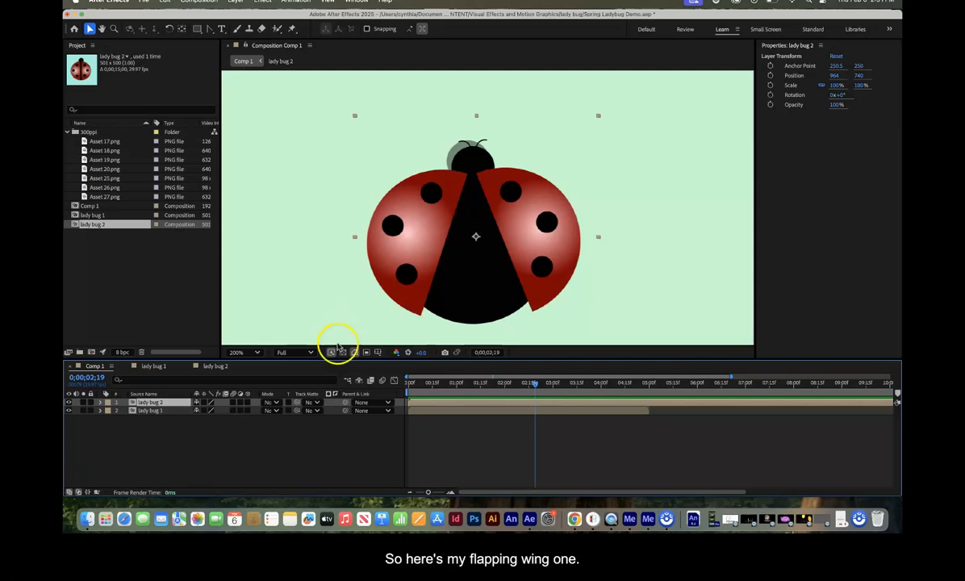
pyautogui.click(69, 402)
pyautogui.click(69, 402)
pyautogui.click(69, 402)
pyautogui.click(69, 402)
pyautogui.click(70, 402)
pyautogui.click(69, 402)
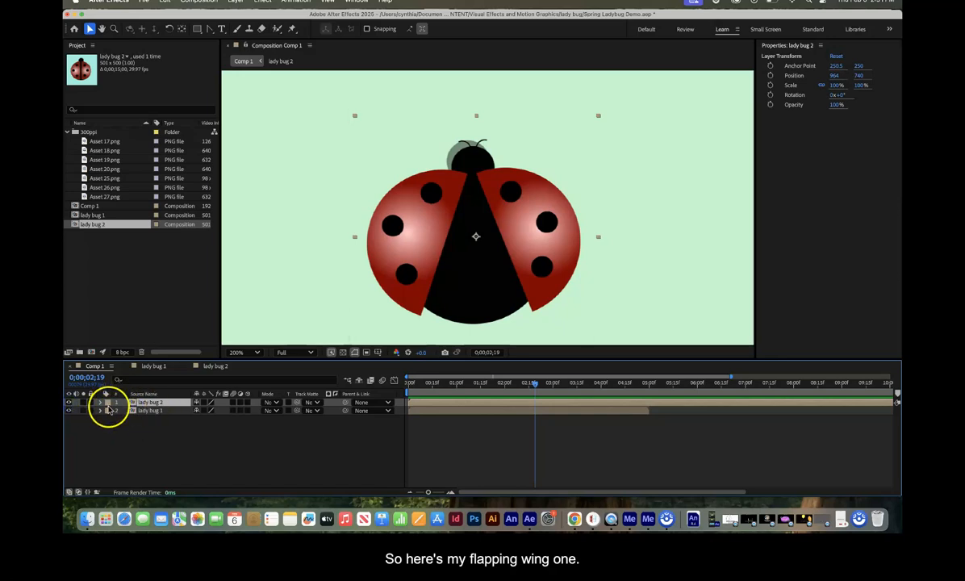
# Step: Set lady bug 2's Position to 955, 729 to align it with lady bug 1, and check it at 0;00;05;06
pyautogui.click(100, 402)
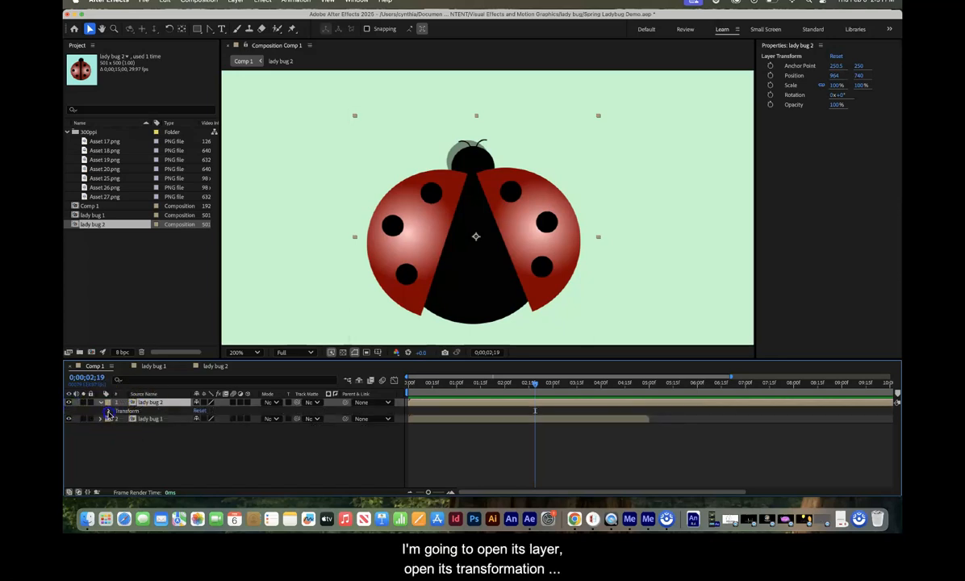
pyautogui.click(108, 412)
pyautogui.moveTo(204, 427)
pyautogui.mouseDown()
pyautogui.moveTo(193, 427)
pyautogui.moveTo(208, 427)
pyautogui.mouseUp()
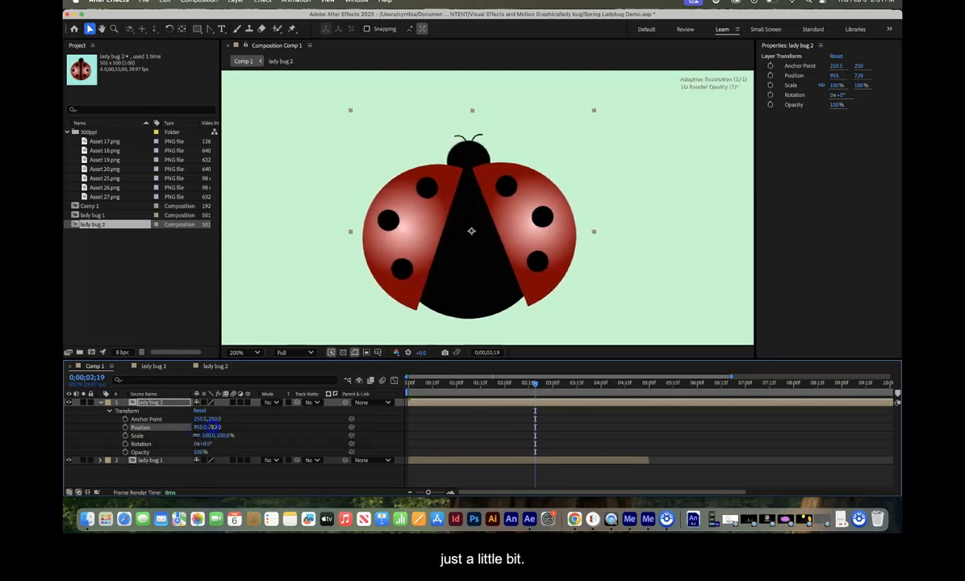
pyautogui.moveTo(534, 389); pyautogui.dragTo(658, 404)
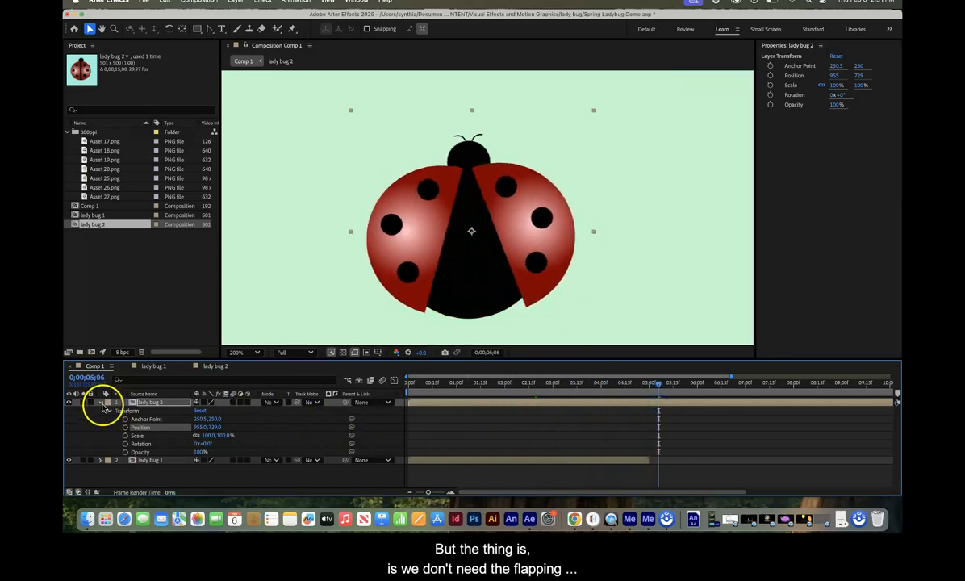
pyautogui.click(103, 406)
# Step: Slide the lady bug 2 layer to start where lady bug 1 ends, about 0;00;05;00, and play Comp 1 from the beginning
pyautogui.click(147, 411)
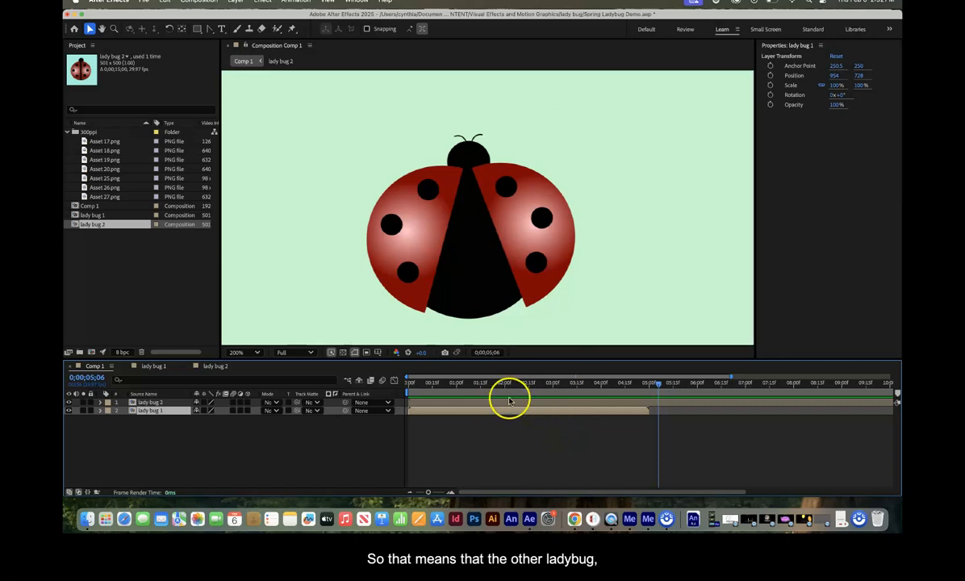
pyautogui.click(448, 404)
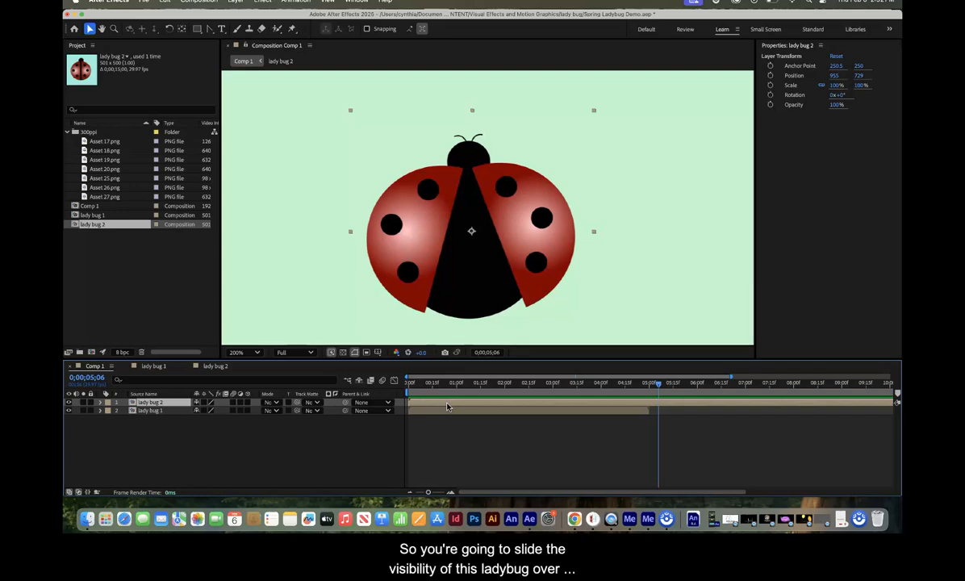
pyautogui.moveTo(446, 406); pyautogui.dragTo(666, 405)
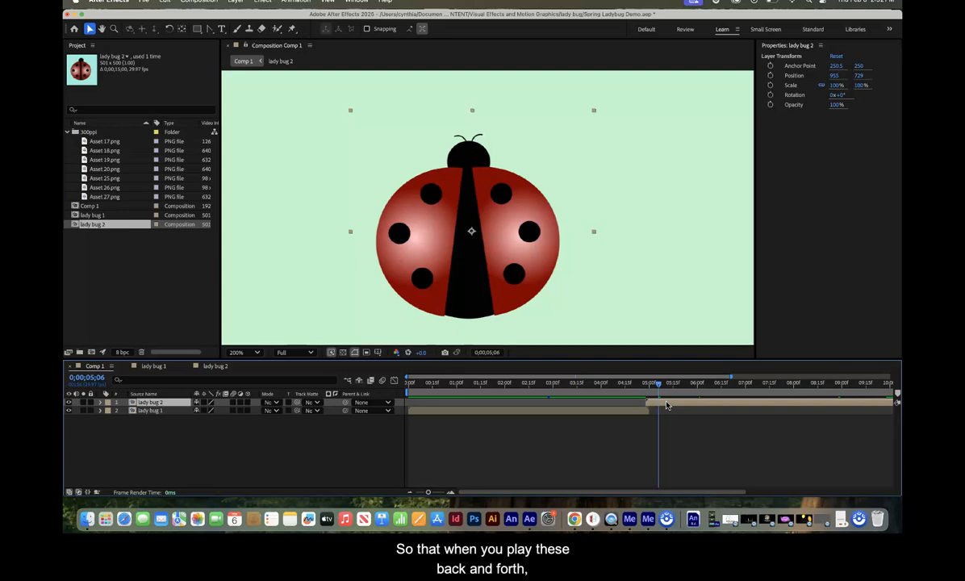
pyautogui.moveTo(660, 387); pyautogui.dragTo(282, 409)
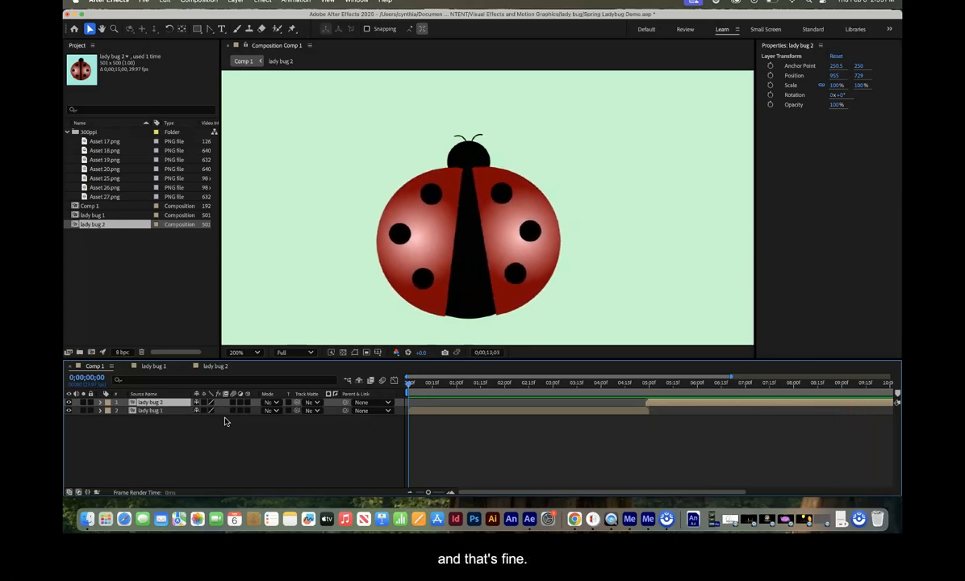
pyautogui.click(216, 426)
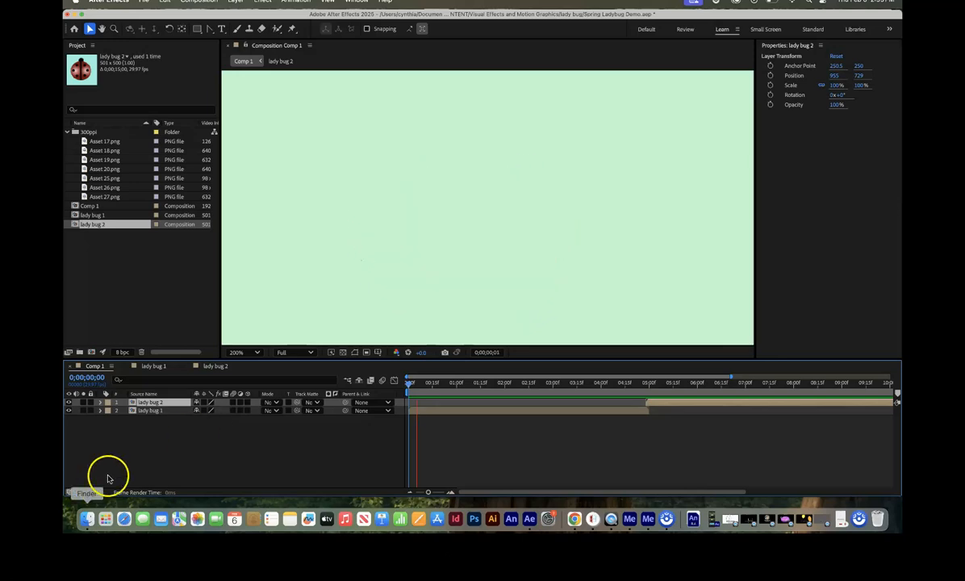